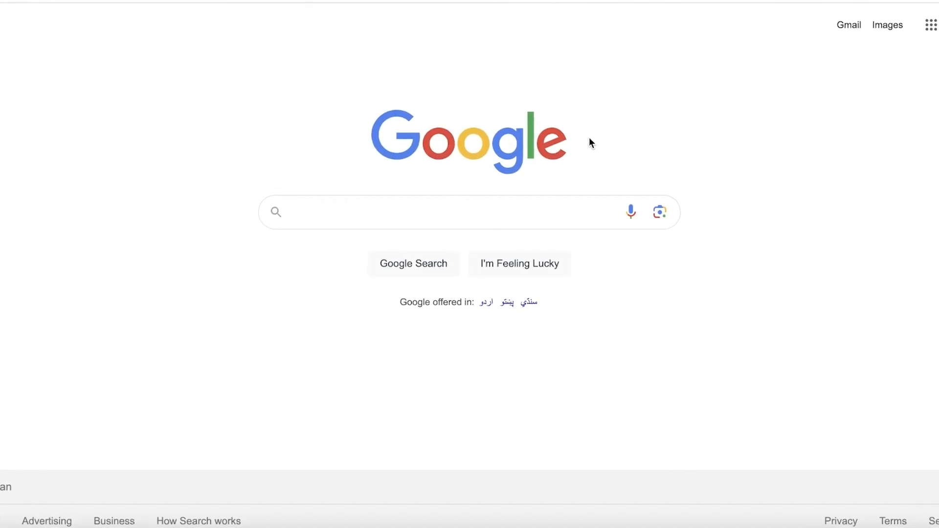
- Search Google for "google sites" and open the Google Sites sign-in result
click(536, 210)
click(444, 288)
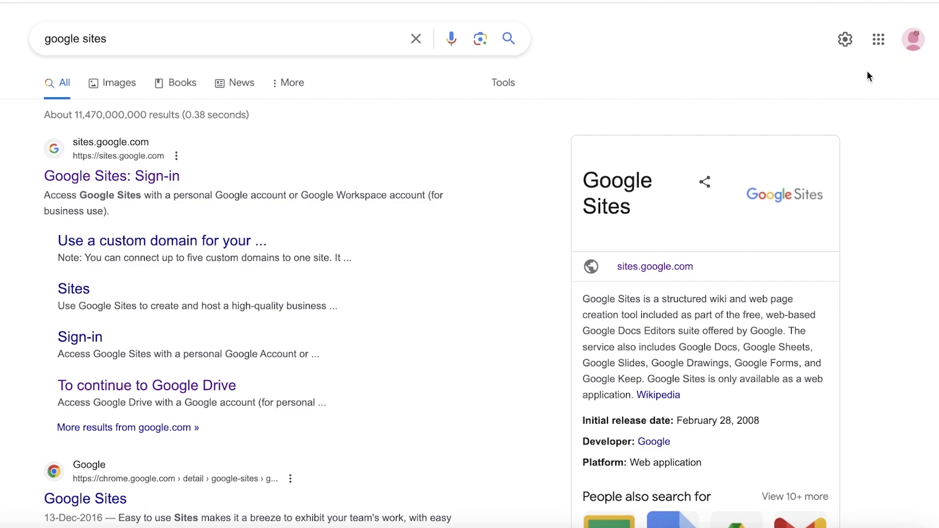
click(159, 185)
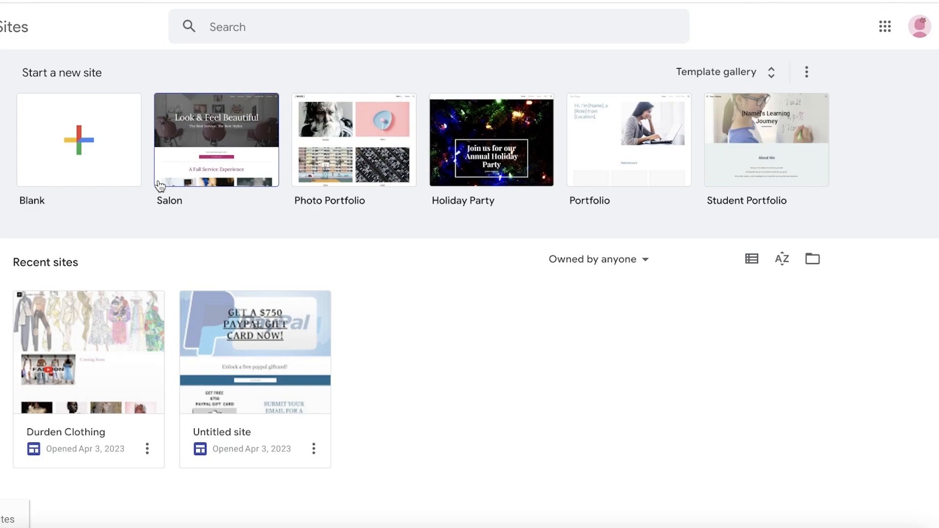
- Check which Google accounts are available for Google Sites
click(919, 27)
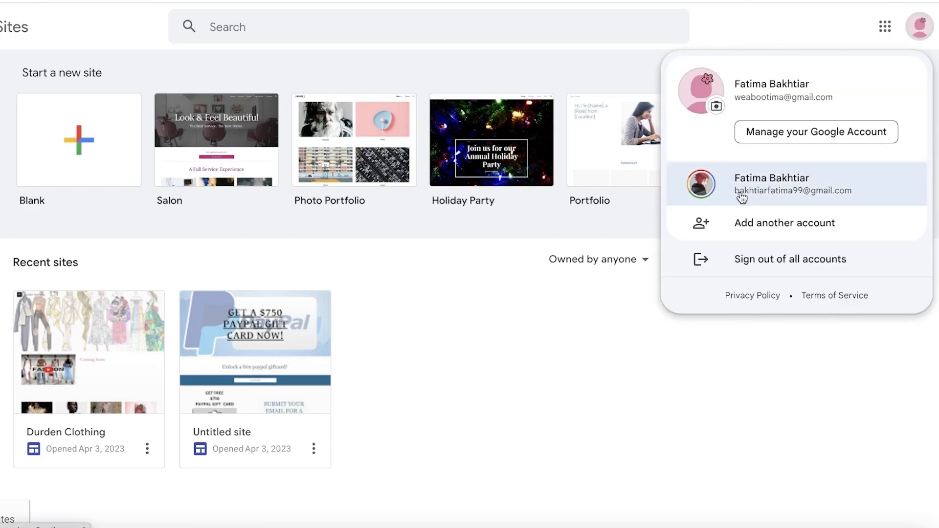
click(740, 196)
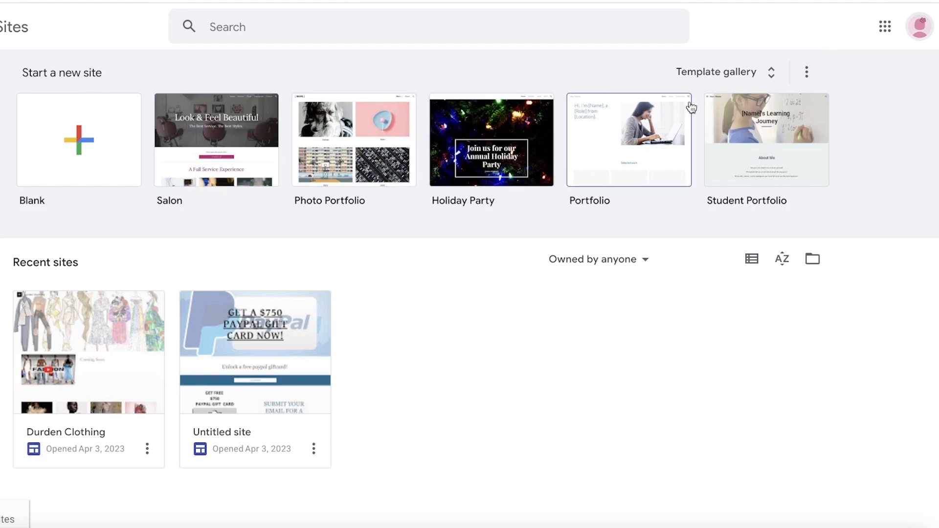
- Browse the template gallery's categories from Personal to Education and return to the Sites home page
click(750, 70)
scroll(532, 161, down, 3)
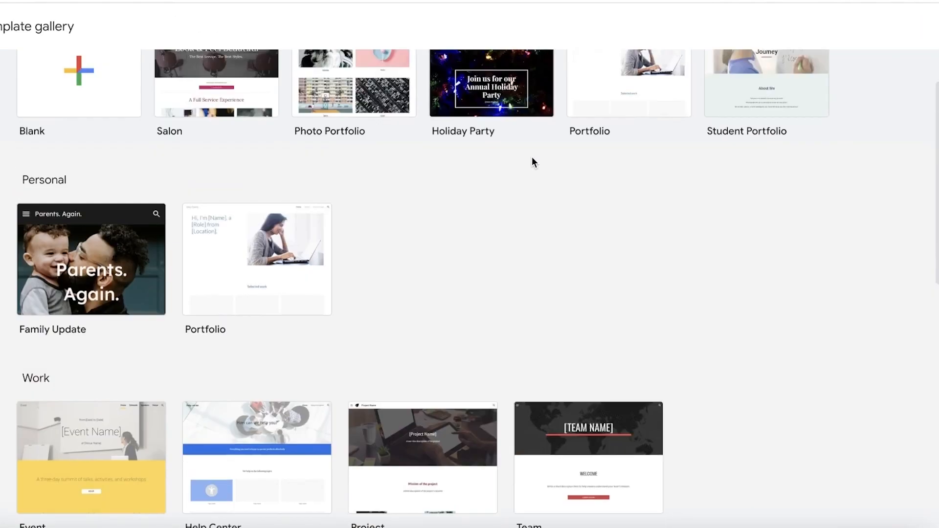
scroll(440, 199, down, 10)
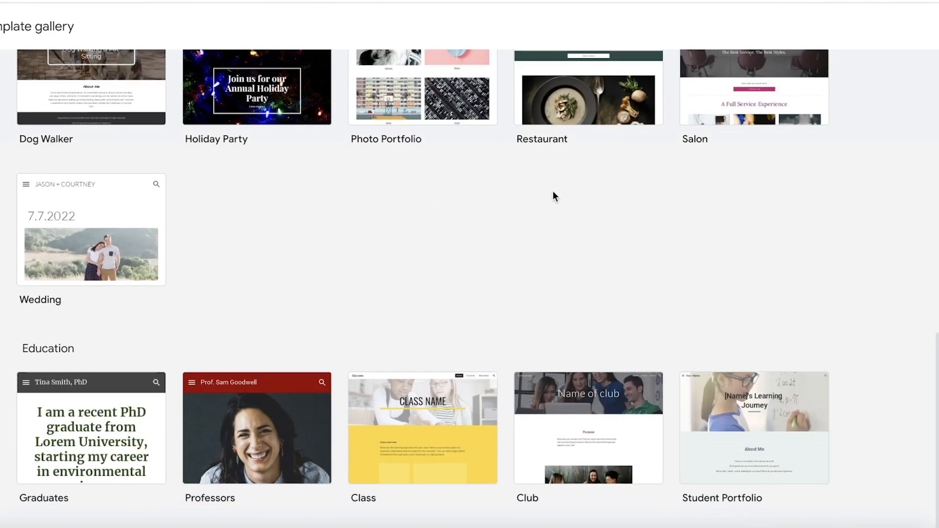
scroll(34, 310, up, 6)
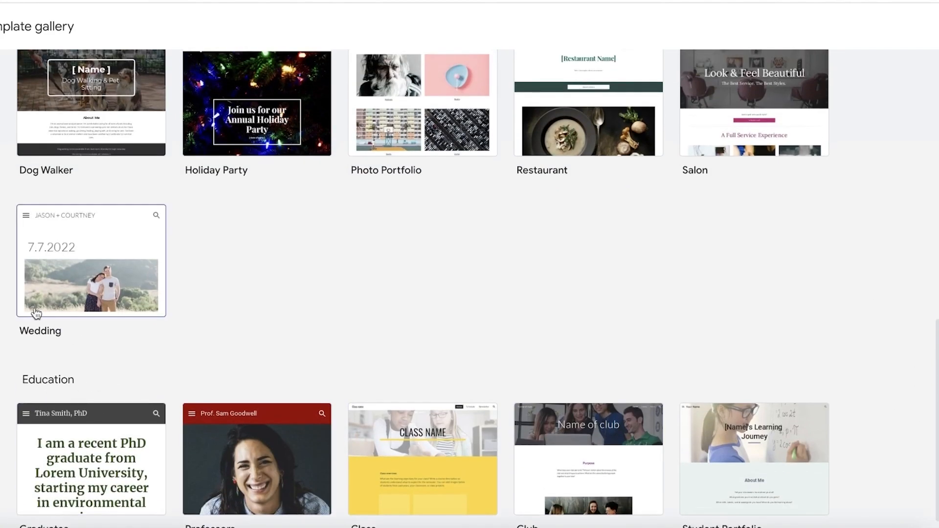
scroll(826, 222, up, 7)
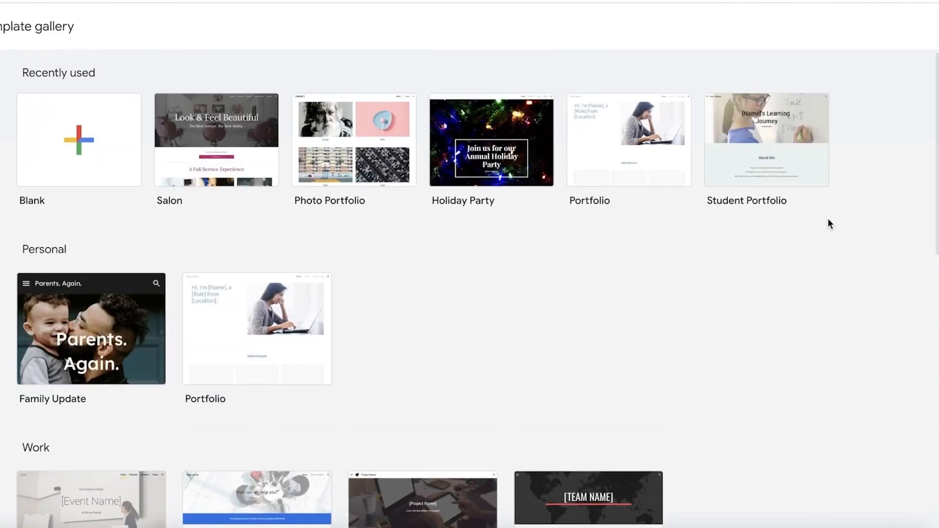
scroll(418, 235, down, 14)
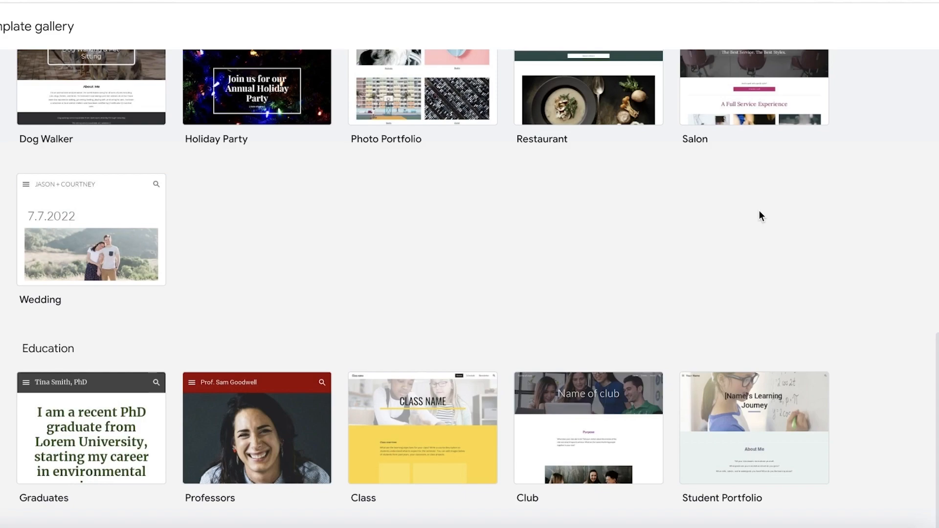
scroll(760, 215, up, 15)
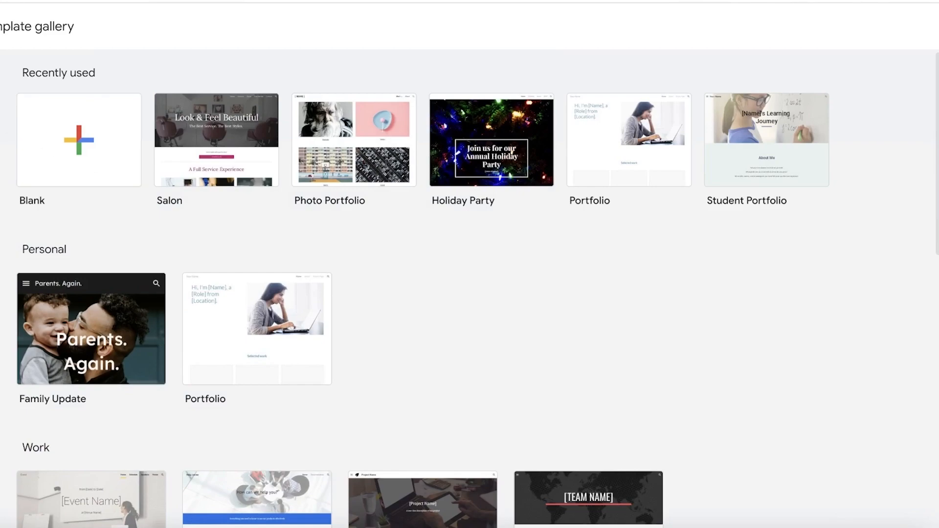
click(1, 27)
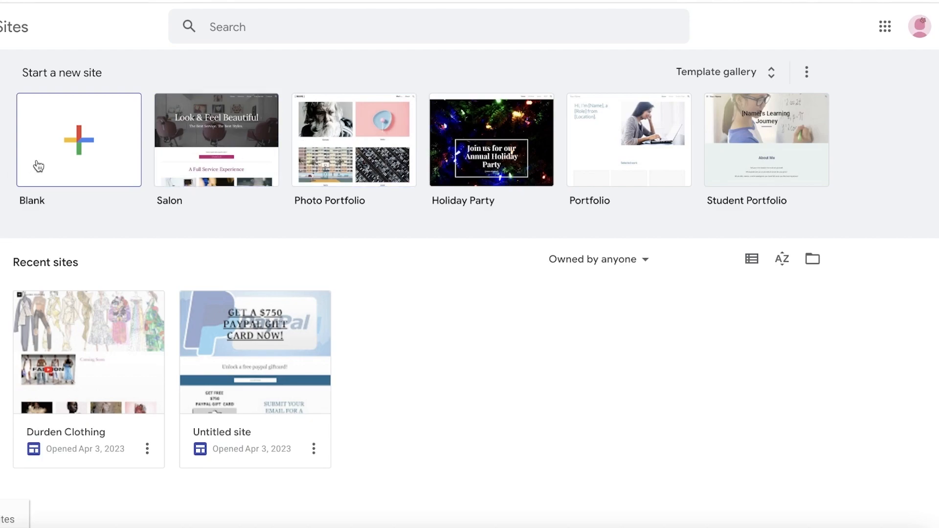
- Create a new blank site and collapse the content blocks section
click(58, 141)
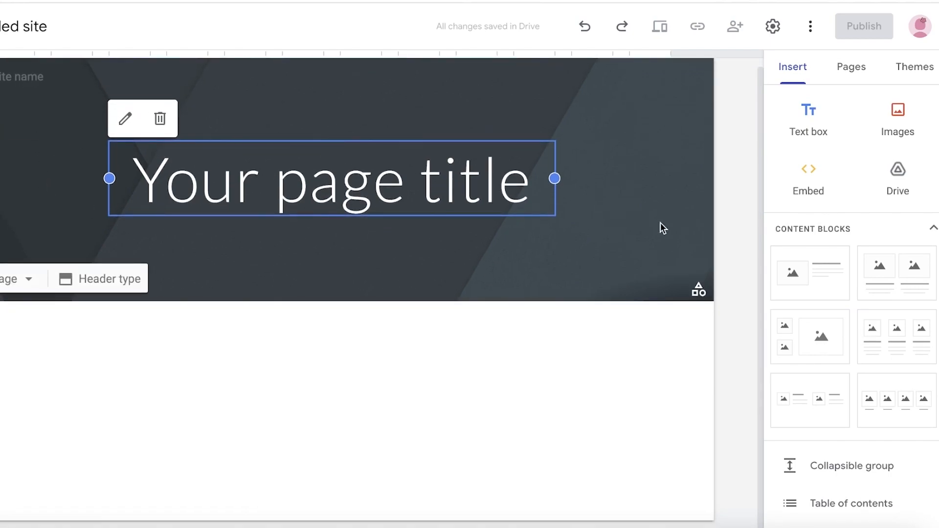
click(832, 225)
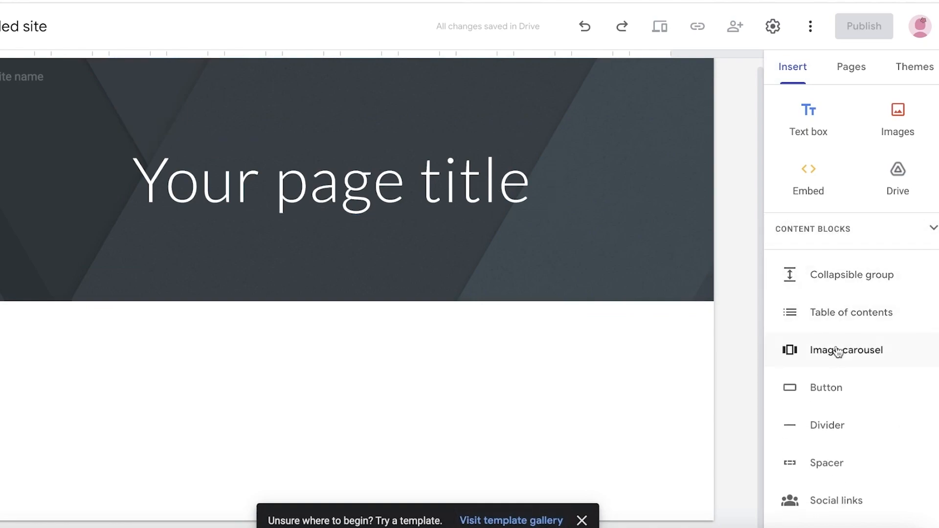
- Look through the insertable elements, the page list and the themes available for the site
scroll(834, 289, down, 5)
scroll(838, 269, up, 5)
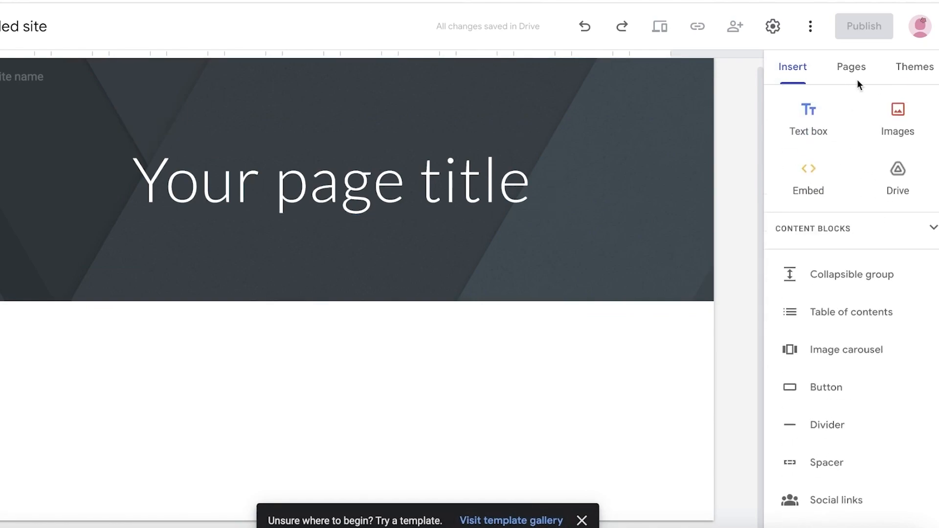
click(849, 68)
click(911, 68)
click(793, 67)
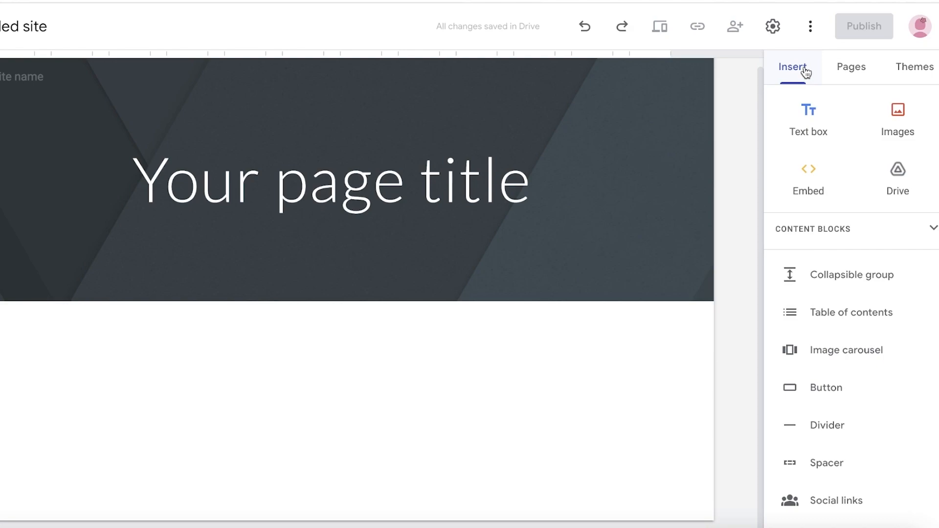
- Upload a logo image for the site's navigation bar and set its alt text to "durder clothing"
click(74, 76)
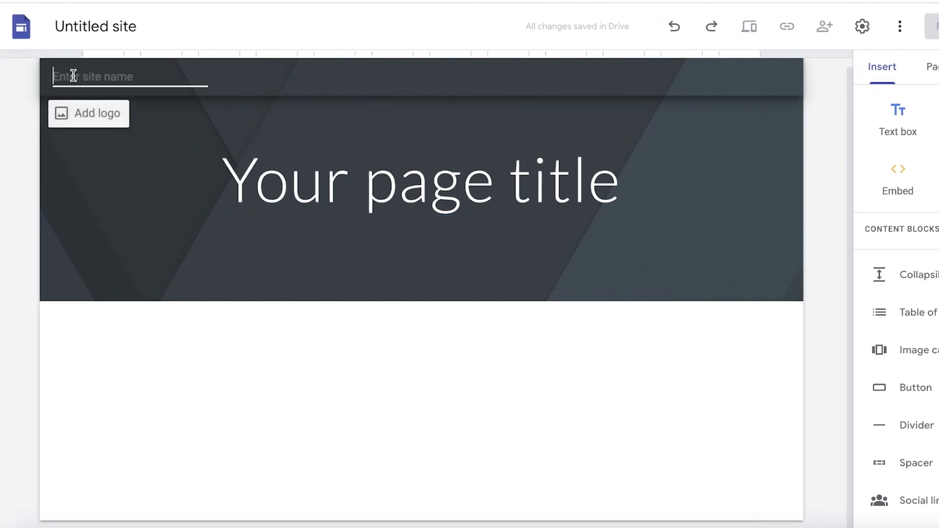
click(91, 119)
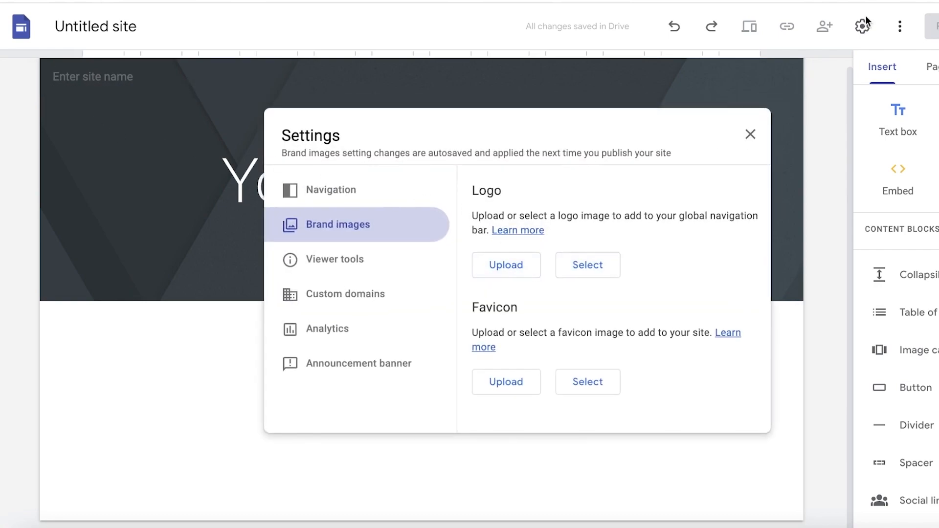
click(507, 266)
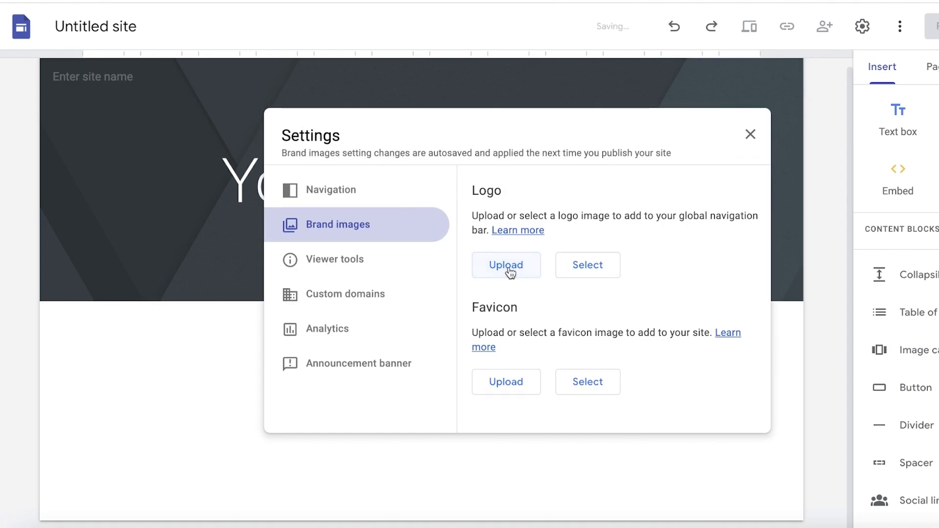
scroll(538, 289, down, 2)
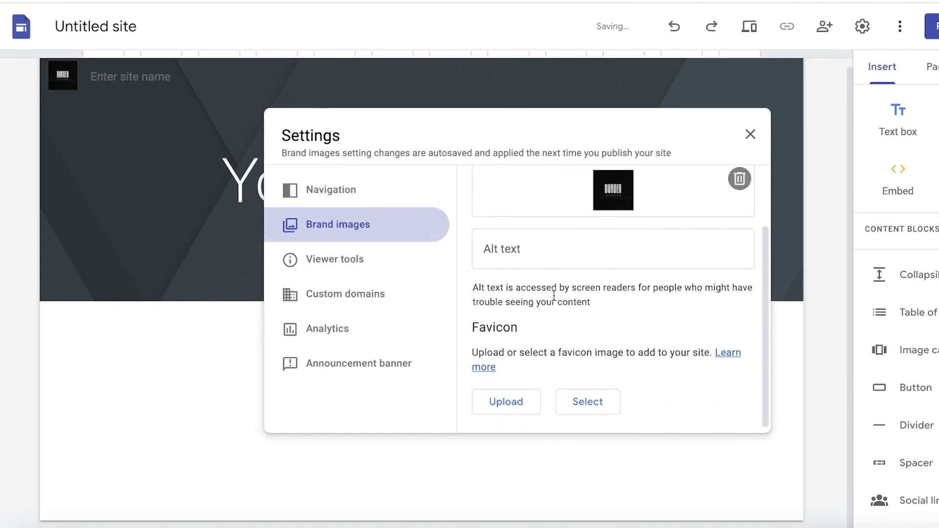
click(552, 248)
text(durder clothing)
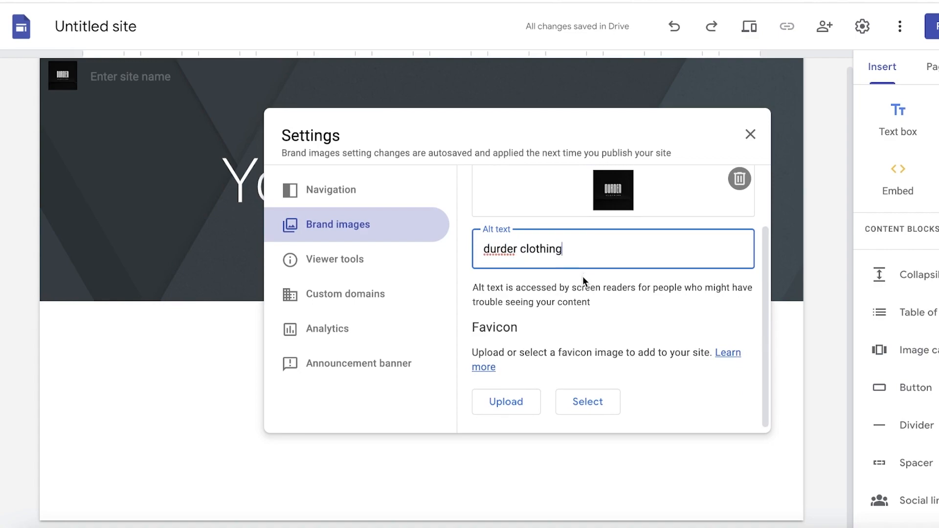
scroll(546, 404, down, 1)
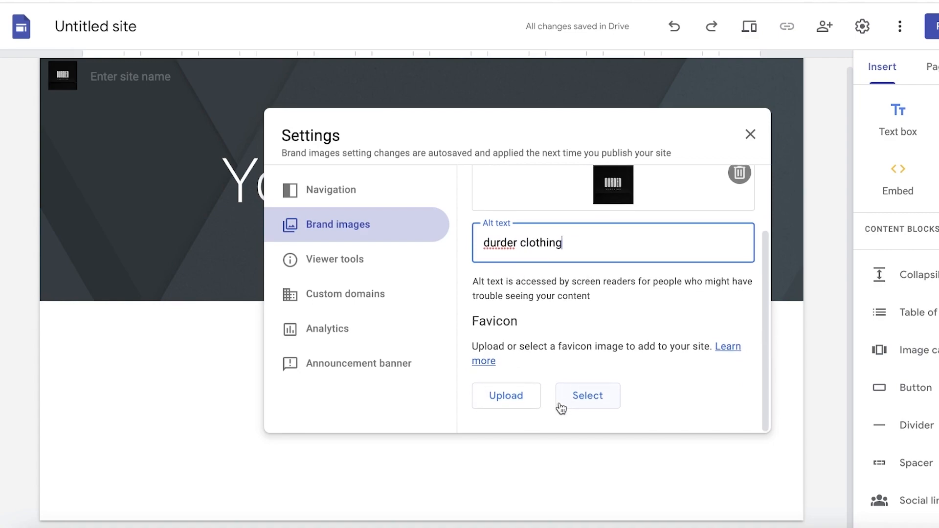
click(562, 405)
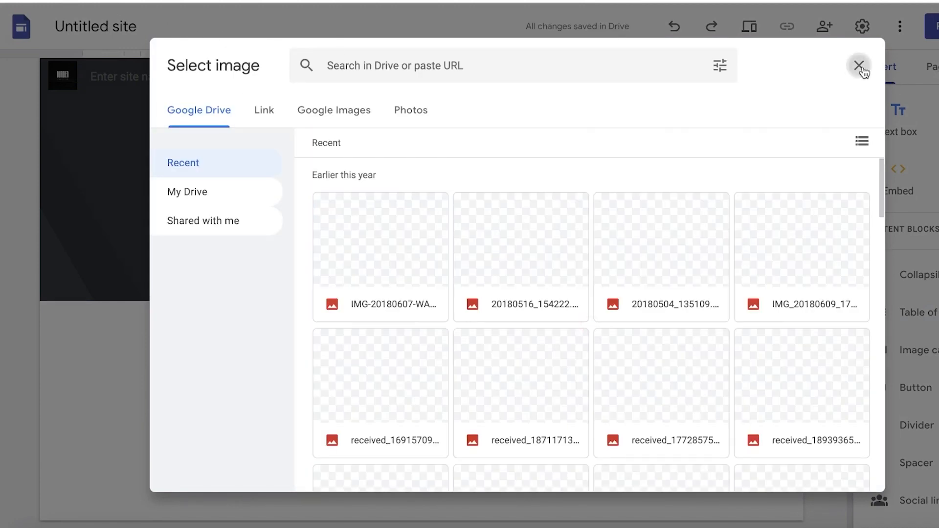
click(859, 66)
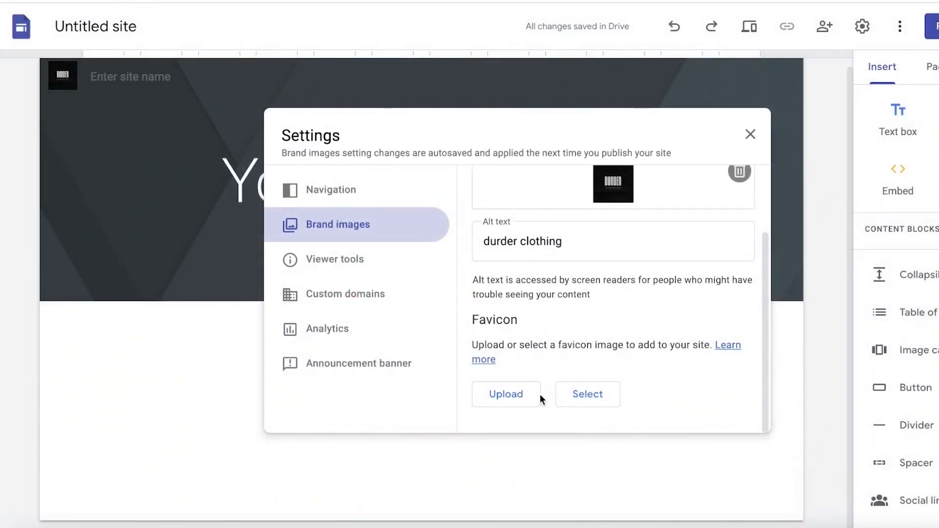
- Close the brand image settings and name the site "Durden Clothing"
scroll(471, 257, up, 3)
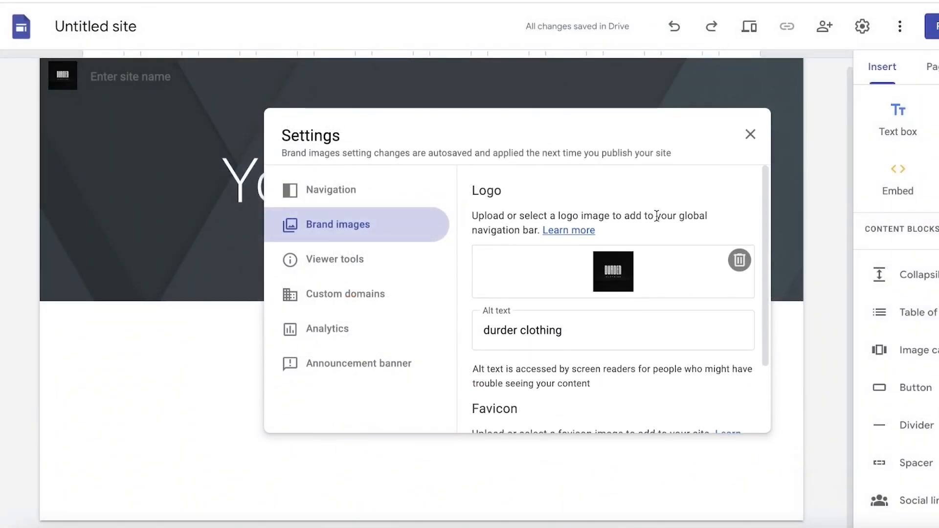
click(750, 134)
click(115, 78)
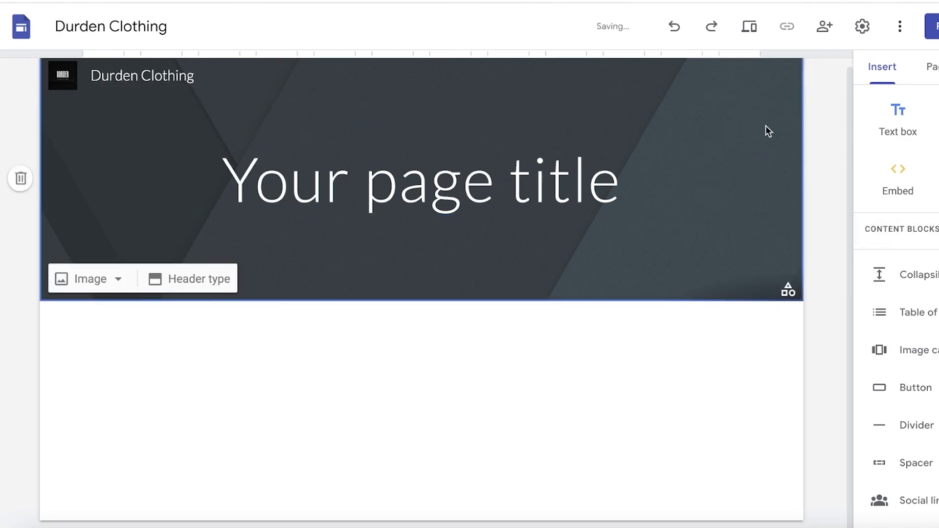
- Try the Cover, Banner and Title only header types, and set the page header to Large banner
click(117, 279)
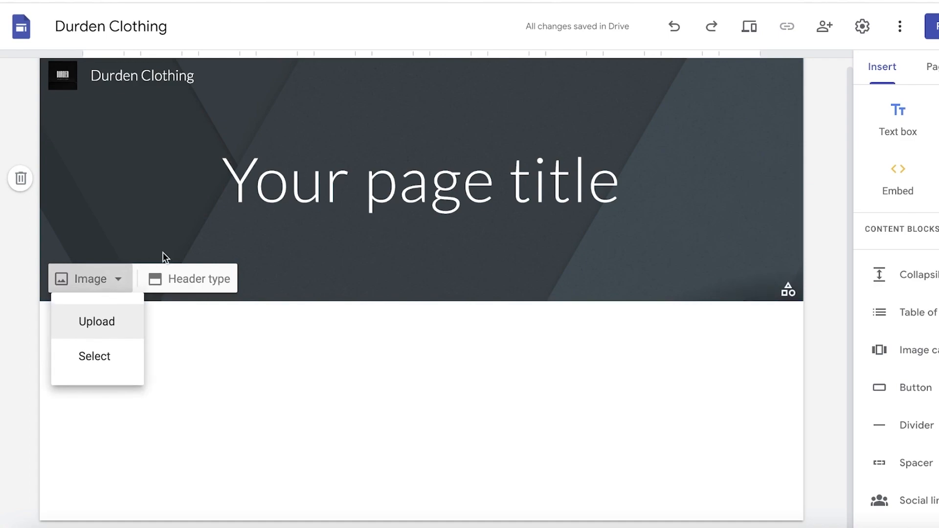
click(174, 274)
click(130, 275)
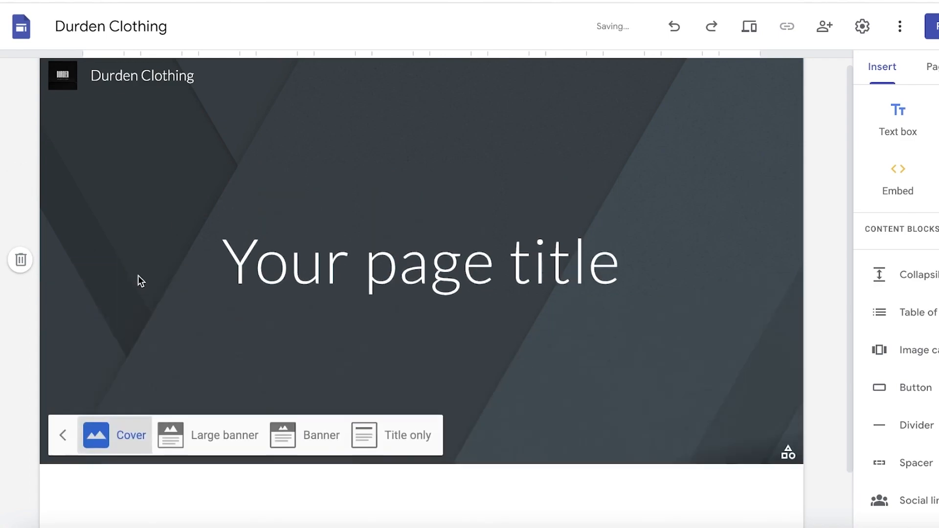
click(224, 510)
click(315, 400)
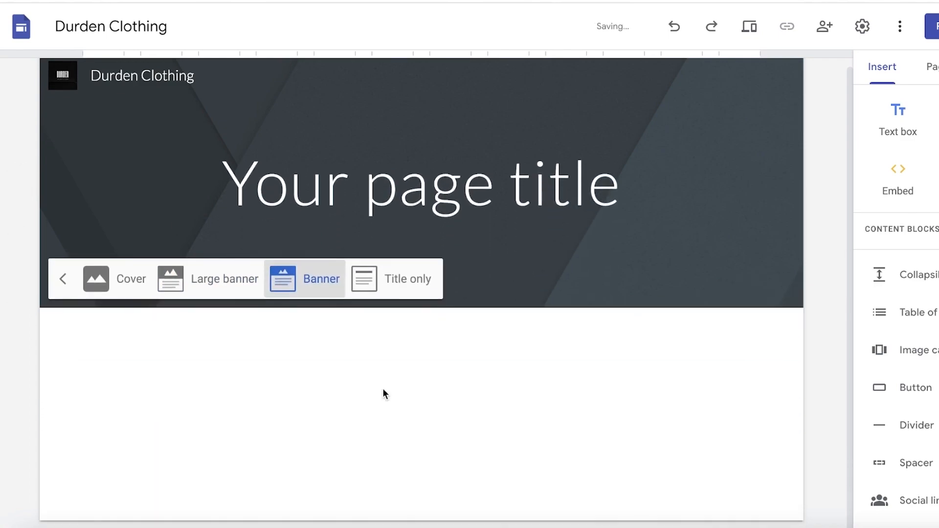
click(404, 284)
click(204, 161)
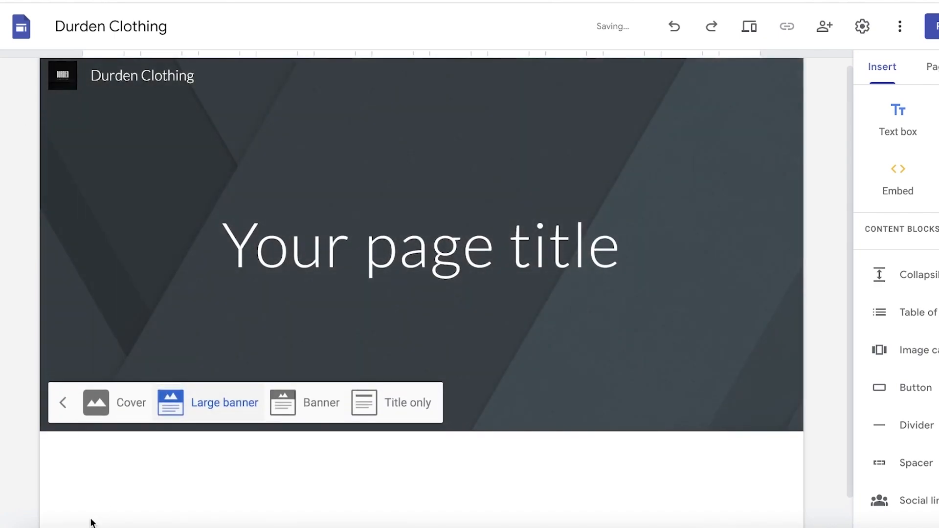
click(585, 280)
- Replace the header's placeholder page title with "Welcome to Durden" and dismiss the satisfaction survey
double_click(359, 240)
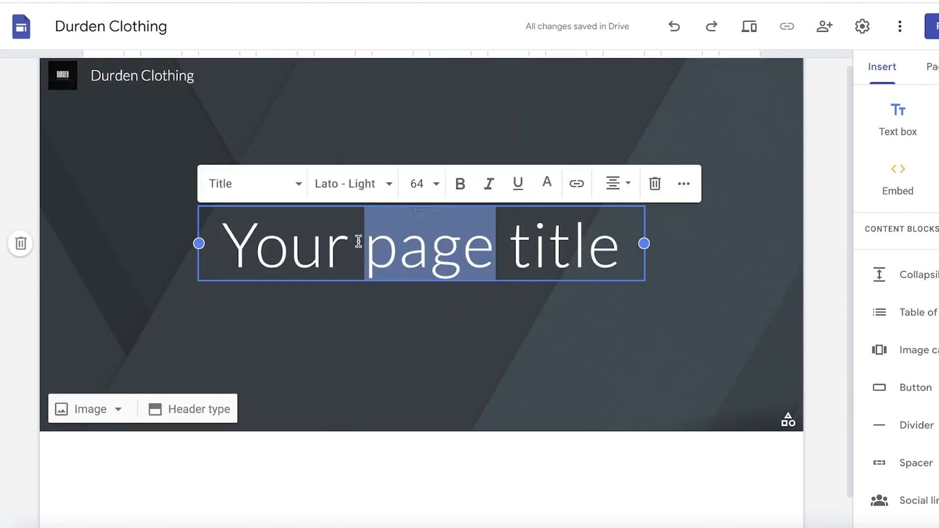
click(358, 241)
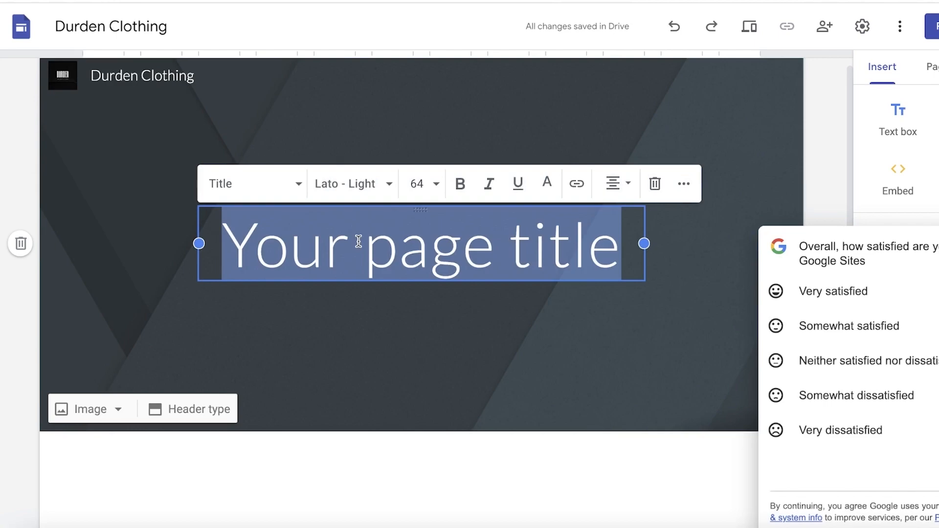
text(Welcome to Durden)
click(833, 291)
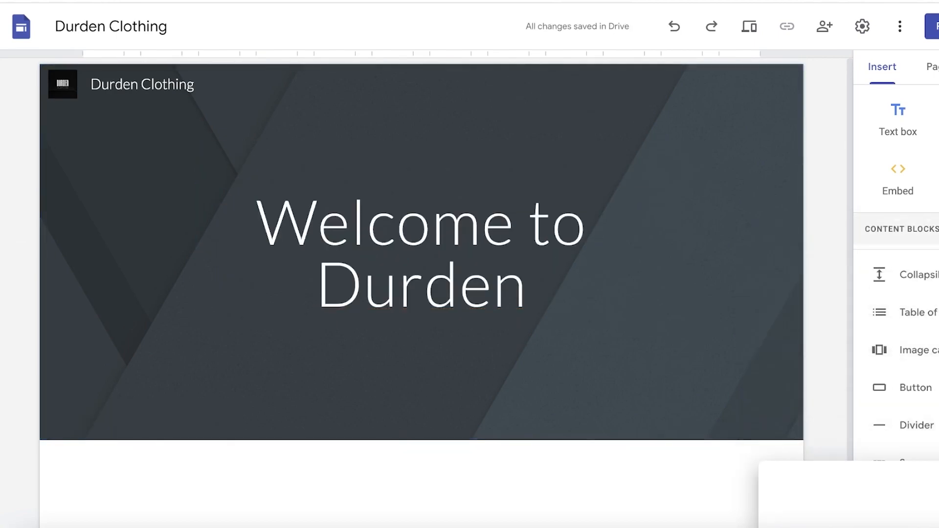
- Widen the title text box on both sides to nearly the header's full width so the title fits one line
click(530, 247)
drag(645, 252, 762, 252)
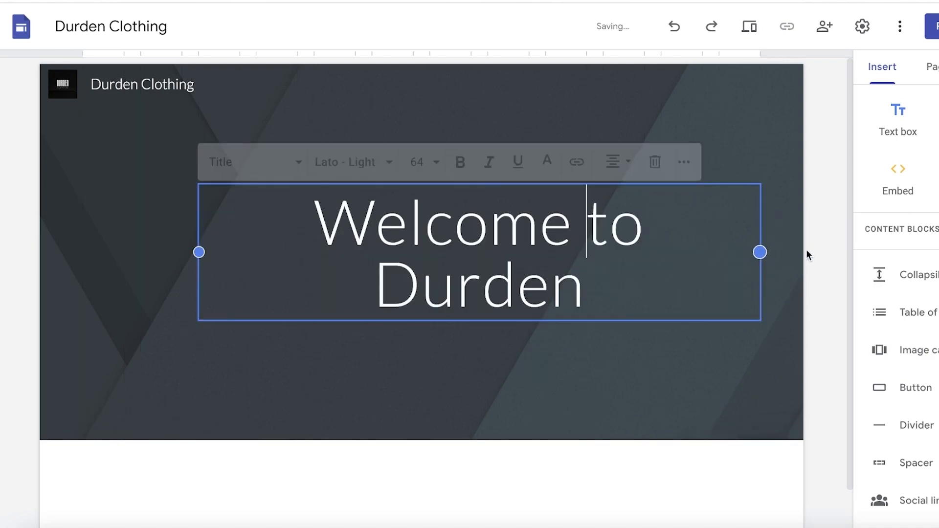
drag(199, 252, 88, 257)
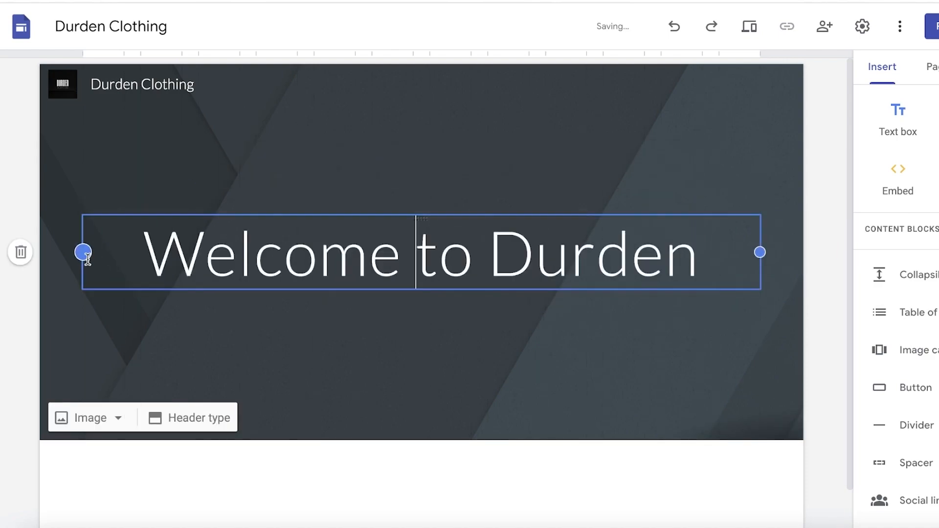
- Left-align the "Welcome to Durden" title within its text box
click(528, 293)
click(572, 255)
double_click(573, 255)
drag(83, 253, 142, 254)
click(492, 304)
click(453, 218)
drag(453, 218, 345, 223)
click(650, 275)
key(ctrl+shift+l)
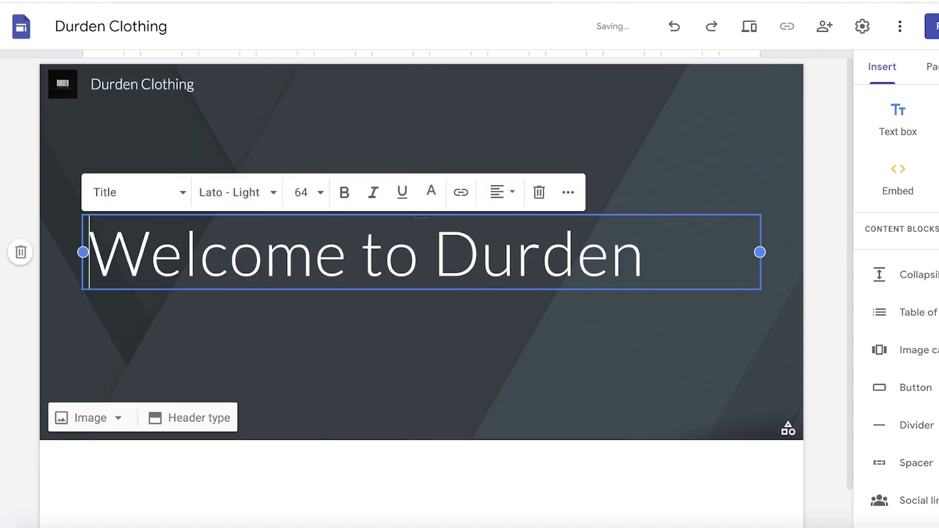
- Indent the "Welcome to Durden" title with leading spaces so it sits roughly centred in its text box
drag(419, 217, 415, 216)
click(162, 251)
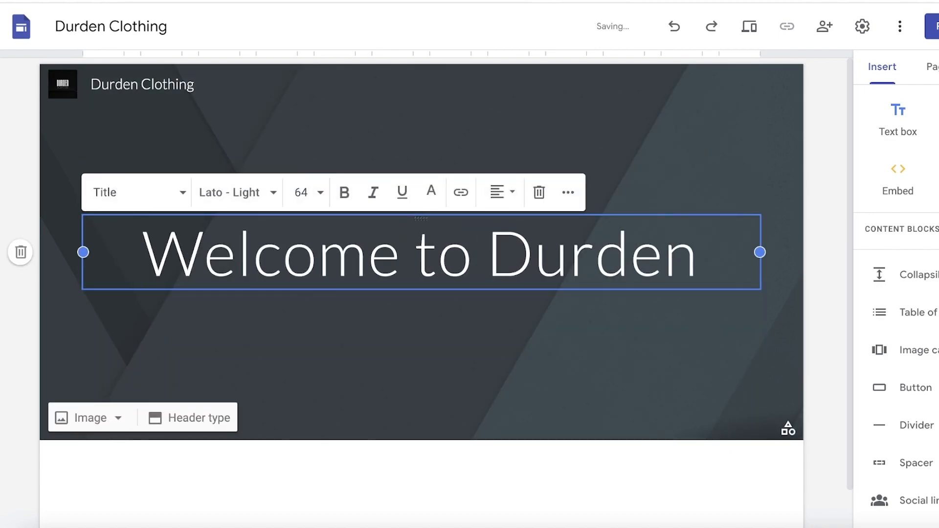
click(413, 124)
click(380, 248)
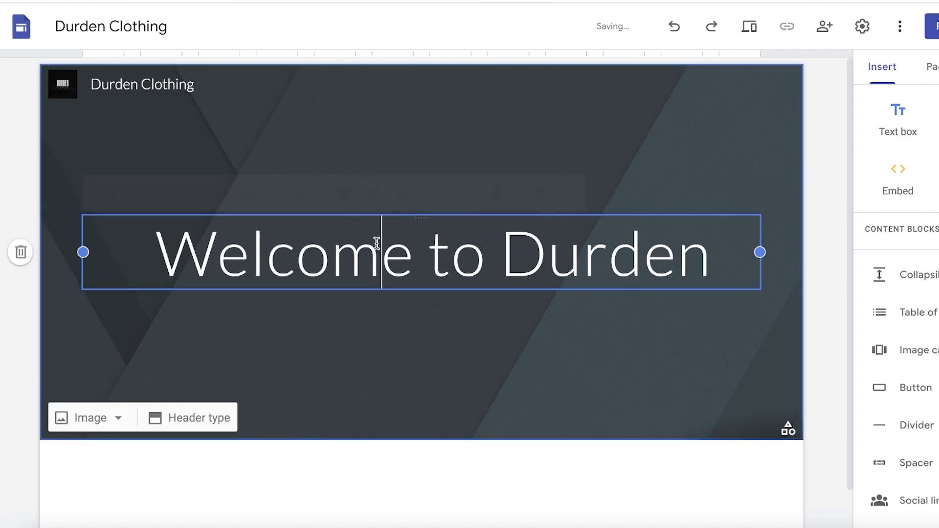
- Select the whole title, try the Heading, Subheading and Normal text styles on it, and restore the Title style
double_click(376, 243)
triple_click(377, 244)
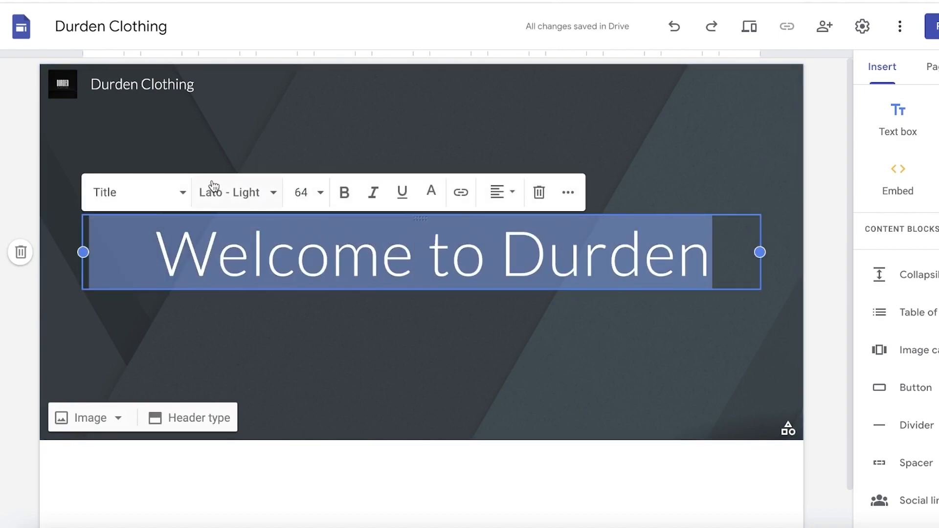
click(139, 193)
click(128, 305)
click(147, 216)
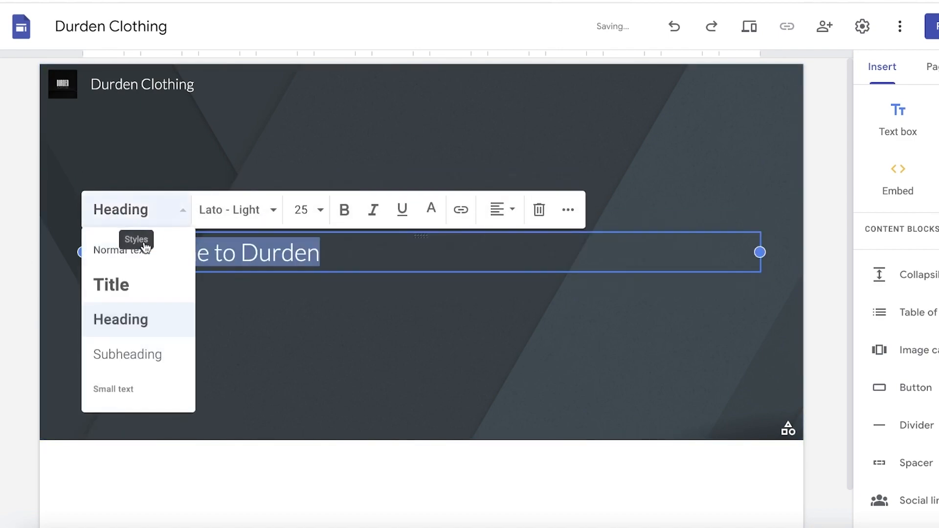
click(121, 367)
click(132, 212)
click(131, 254)
click(125, 214)
click(123, 289)
- Try the Comfortaa and Pacifico fonts on the title, and set its font to Lexend
click(236, 192)
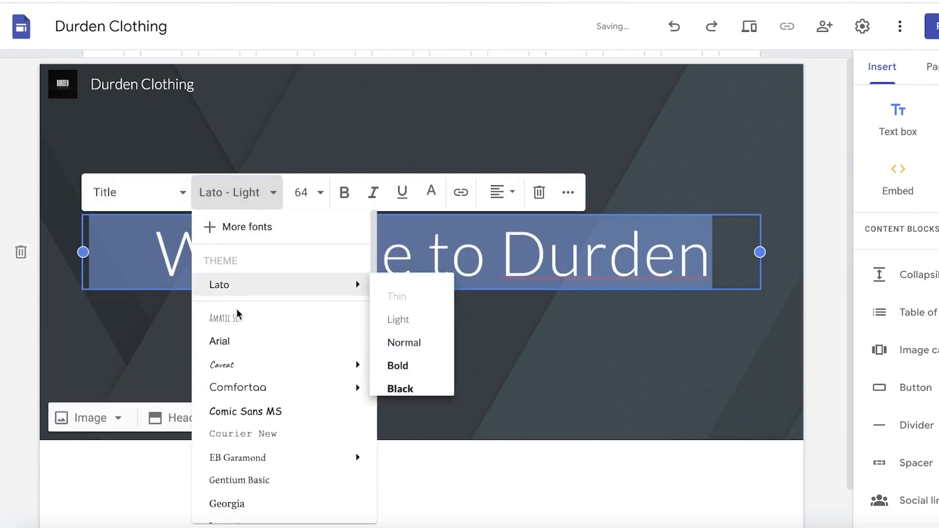
click(240, 387)
click(236, 157)
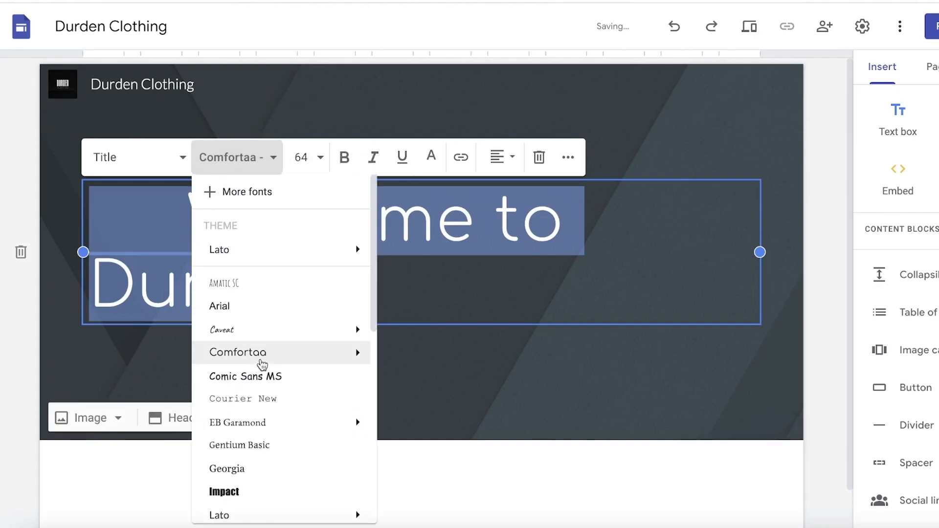
scroll(263, 364, down, 6)
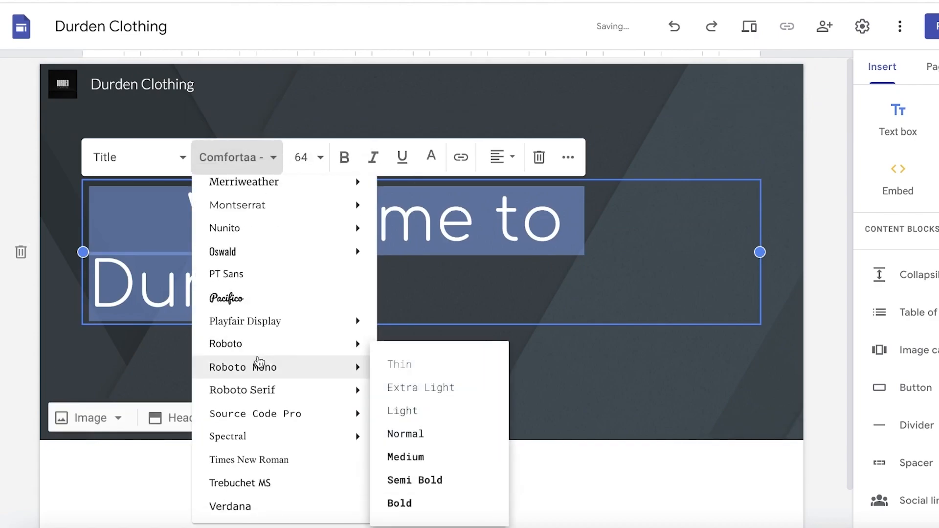
click(244, 302)
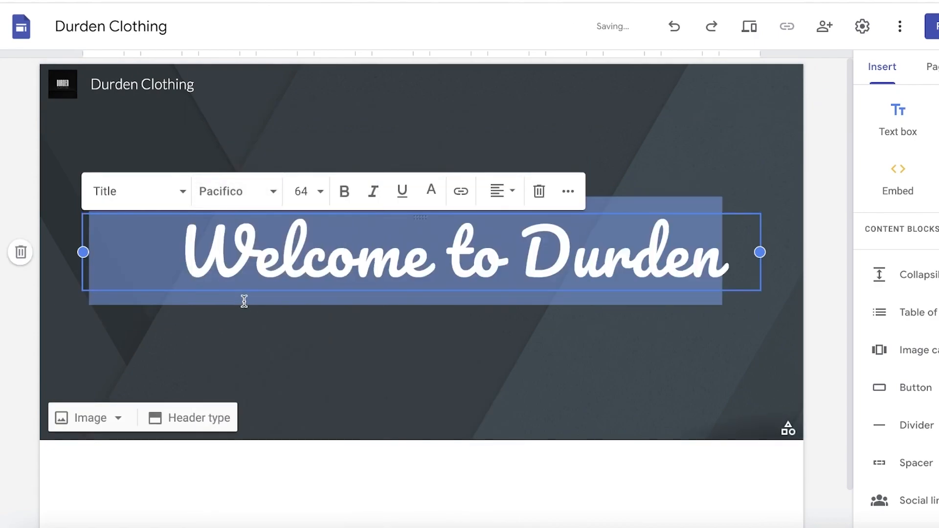
click(266, 194)
scroll(259, 342, down, 4)
click(260, 389)
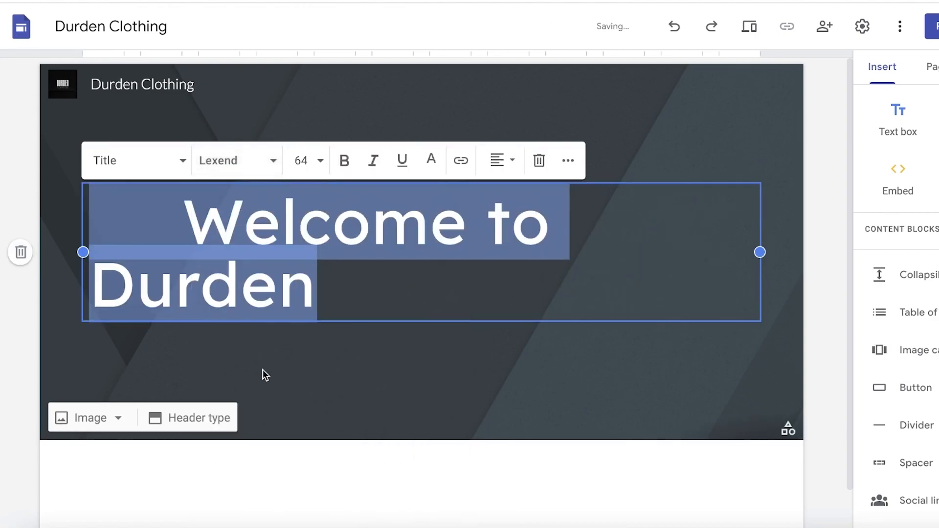
- Reduce the title's font size to 60 and further to a smaller preset so the title fits on one line
click(318, 162)
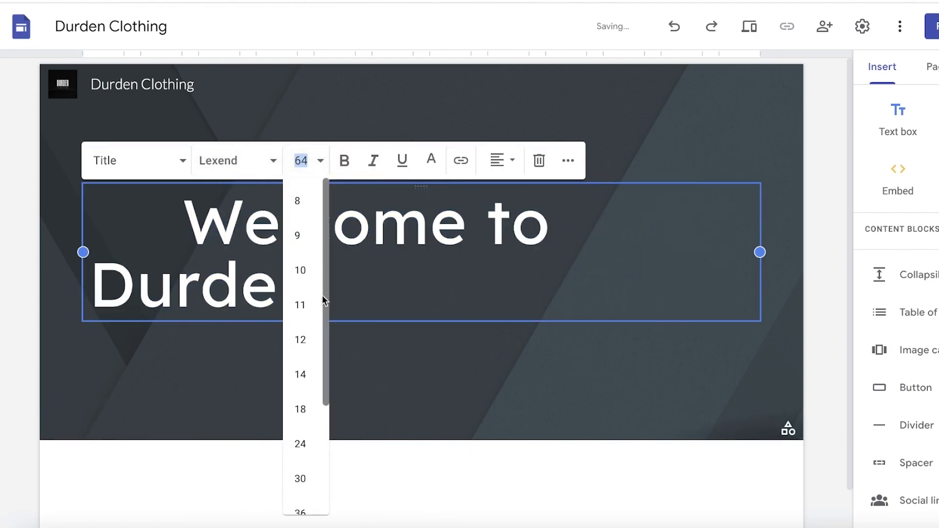
scroll(304, 445, down, 3)
click(301, 422)
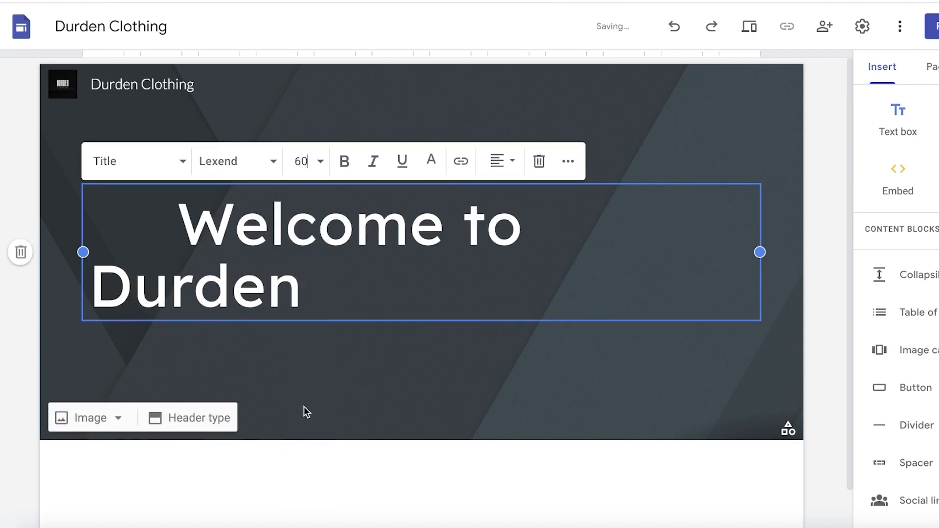
click(316, 163)
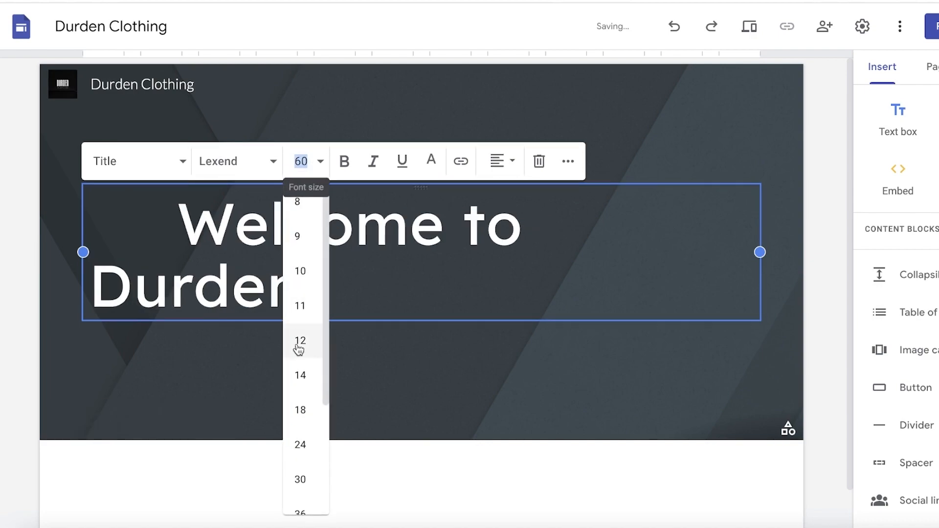
scroll(303, 367, down, 3)
click(300, 400)
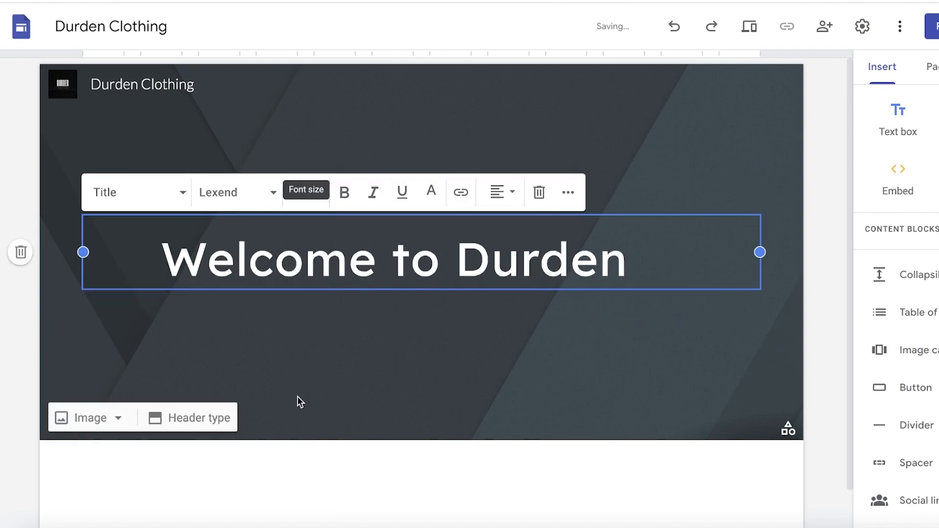
- Narrow the title's text box and move it so the title is centred horizontally in the header
click(679, 256)
drag(761, 252, 645, 253)
mouse_move(84, 251)
mouse_down()
mouse_move(93, 265)
mouse_move(130, 254)
mouse_move(84, 251)
mouse_up()
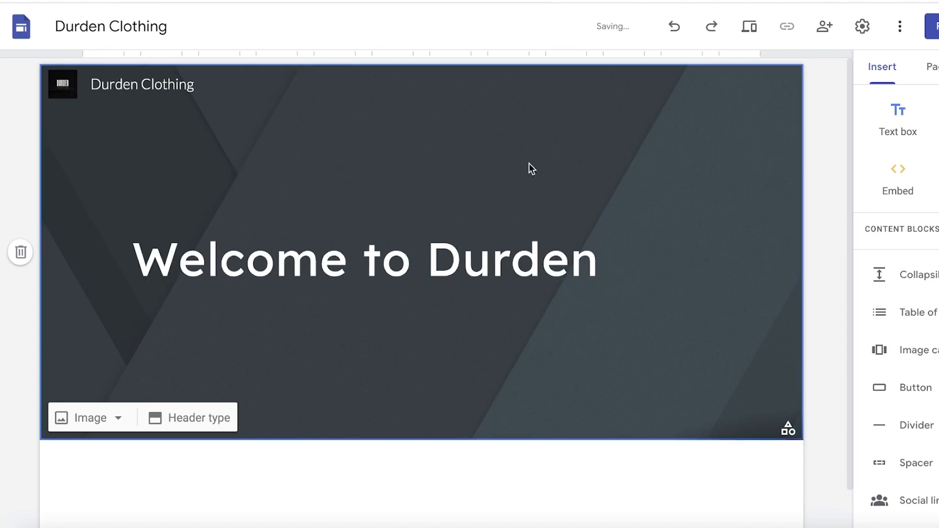
drag(362, 219, 441, 227)
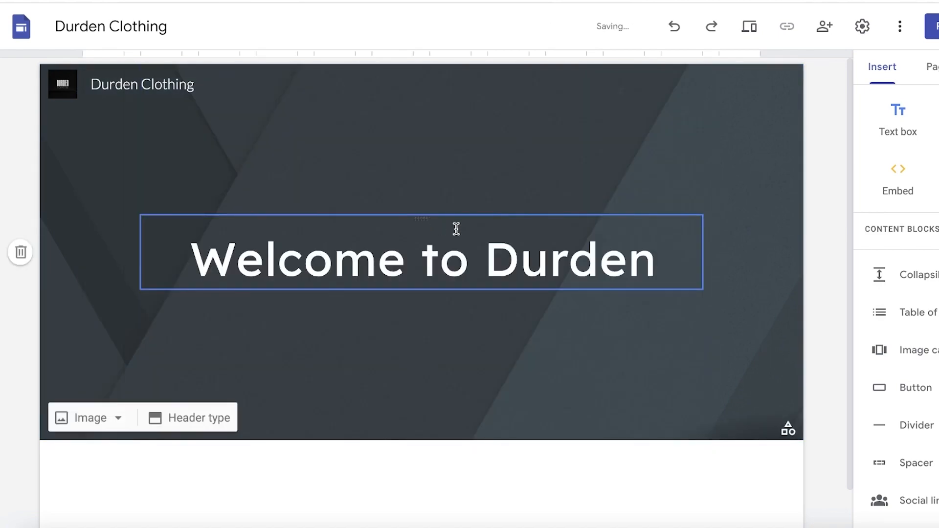
click(793, 314)
scroll(833, 287, down, 1)
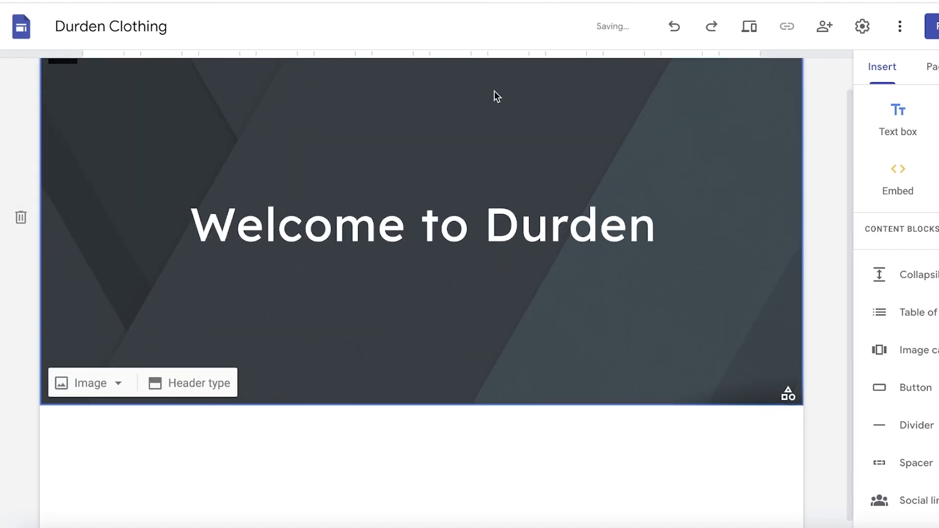
scroll(543, 219, up, 1)
- Start selecting a replacement header image, and examine the Gallery images and the By URL option
click(108, 422)
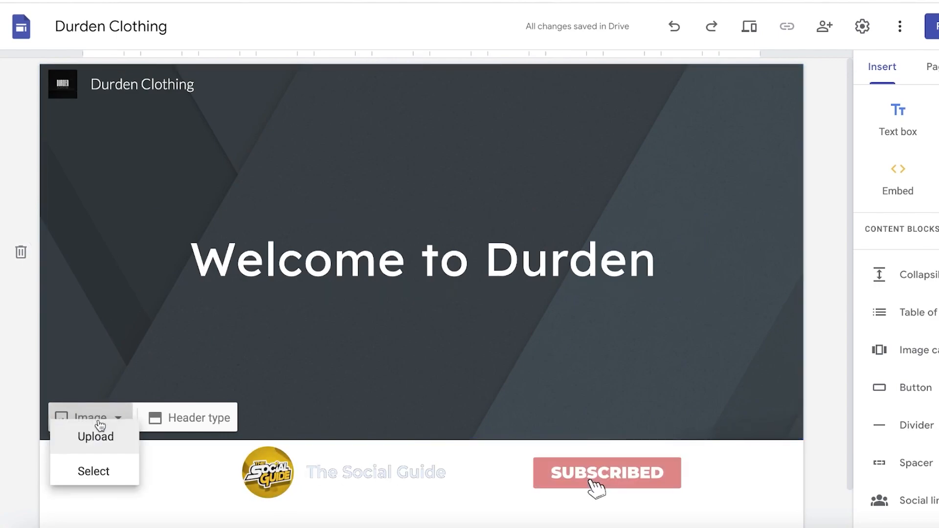
click(90, 500)
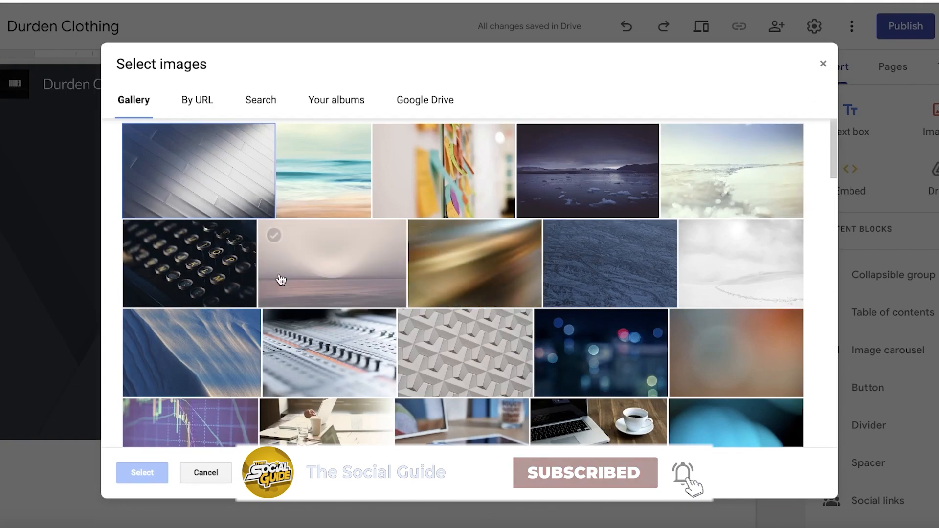
scroll(496, 259, down, 5)
scroll(499, 260, down, 20)
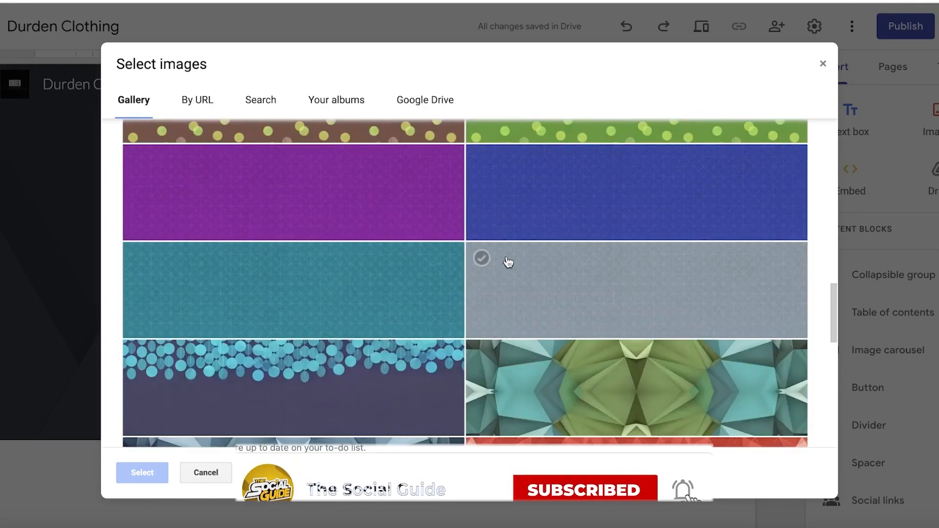
scroll(390, 260, up, 20)
click(196, 102)
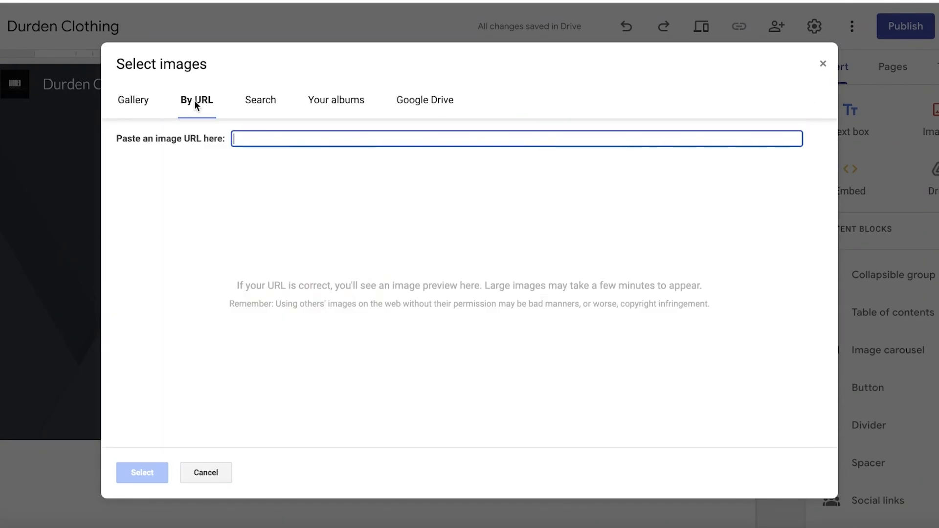
- Search Google images for "background" and set a dark green textured result as the header image
click(272, 100)
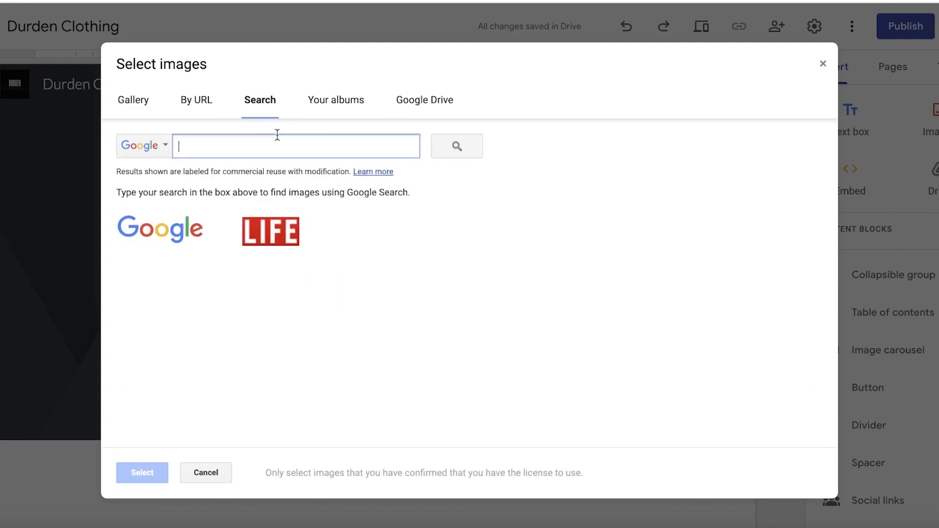
text(background)
key(Return)
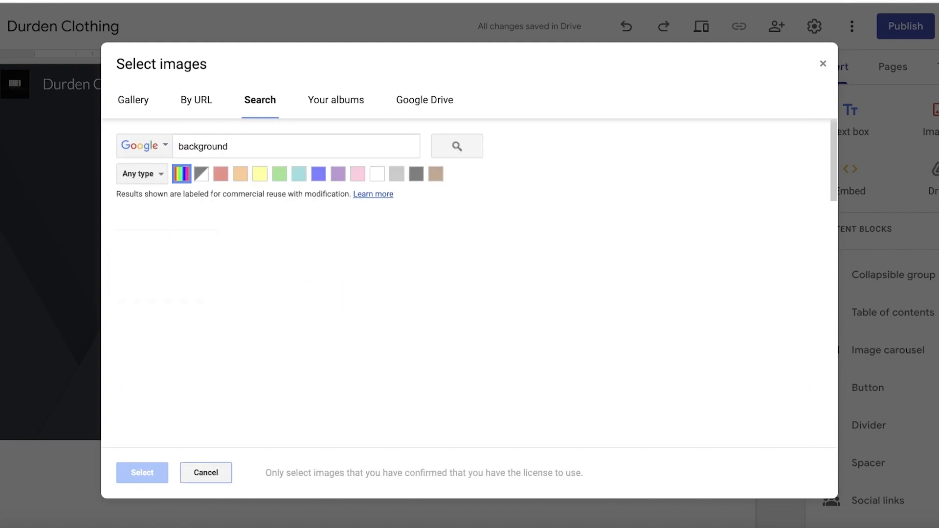
scroll(335, 289, down, 1)
scroll(461, 258, down, 8)
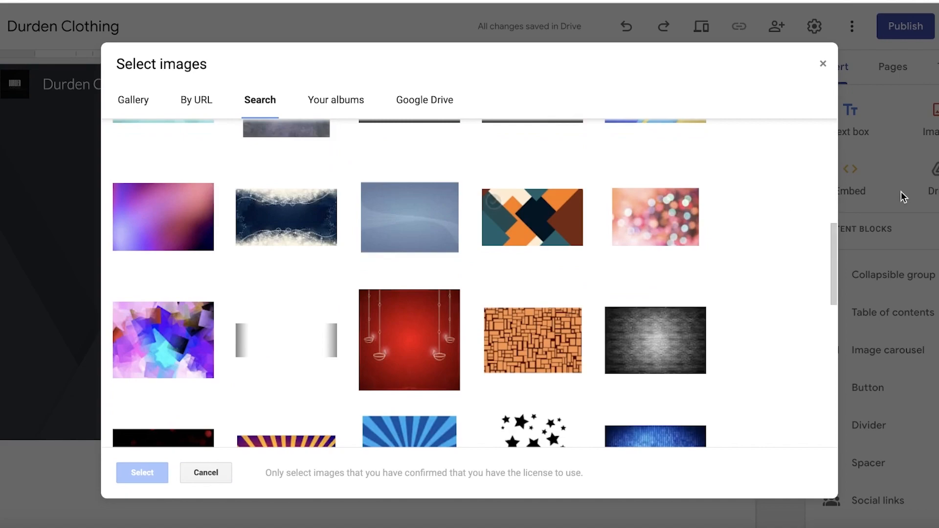
scroll(639, 245, up, 9)
click(493, 269)
scroll(537, 384, down, 3)
scroll(343, 317, down, 5)
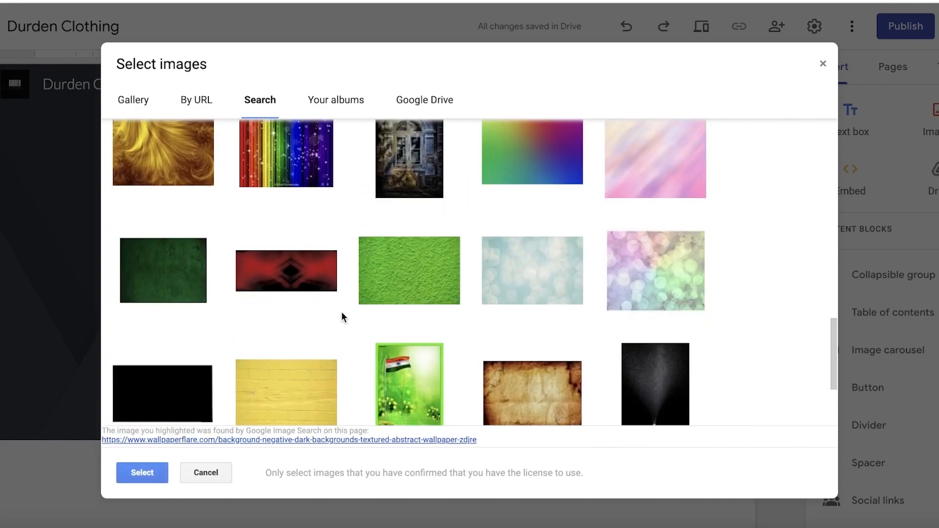
click(141, 473)
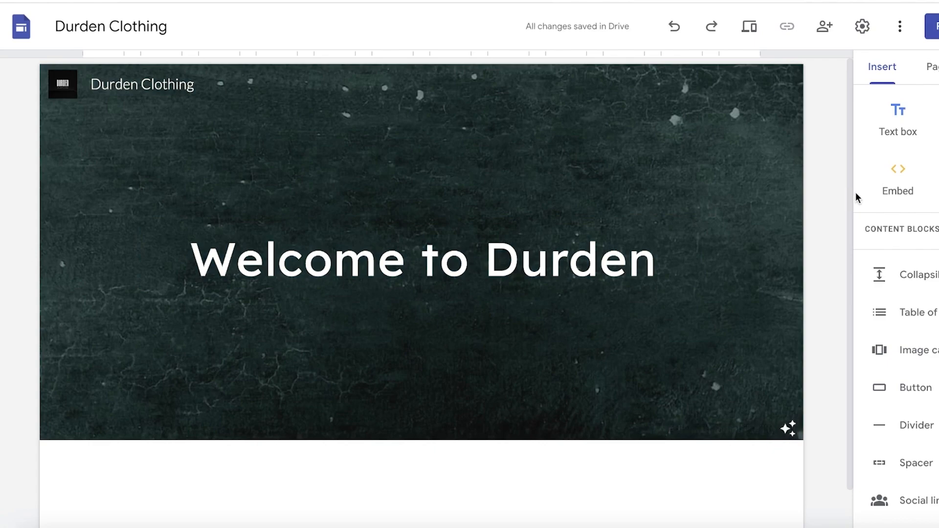
- Insert a divider directly below the header banner
scroll(856, 193, down, 1)
scroll(856, 197, down, 1)
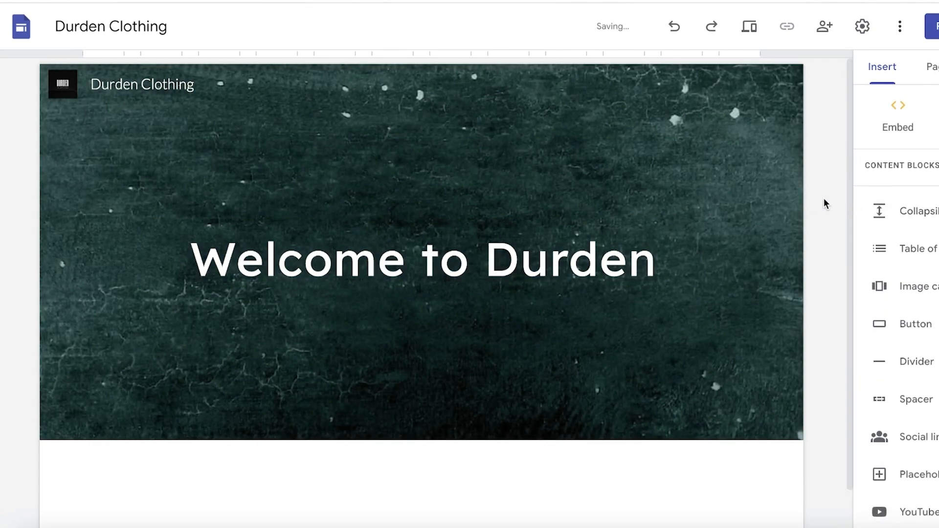
scroll(821, 215, down, 1)
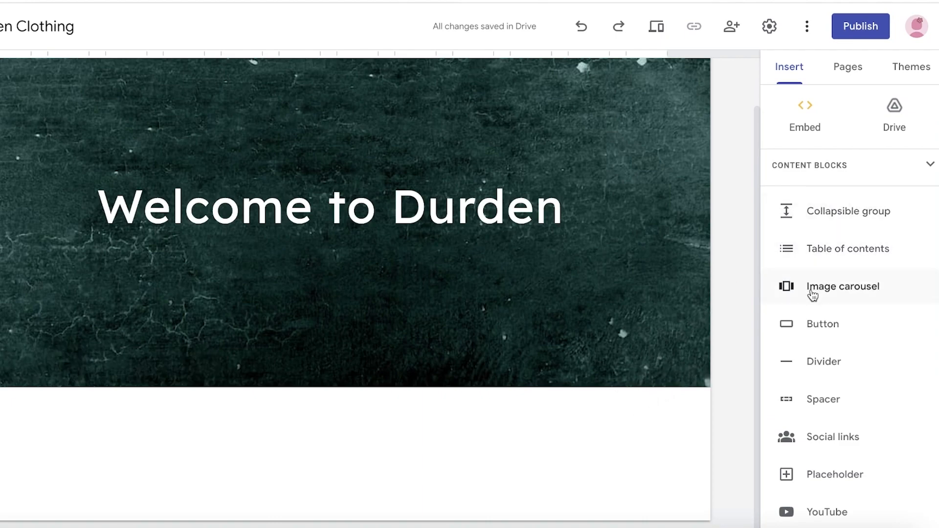
scroll(811, 289, down, 1)
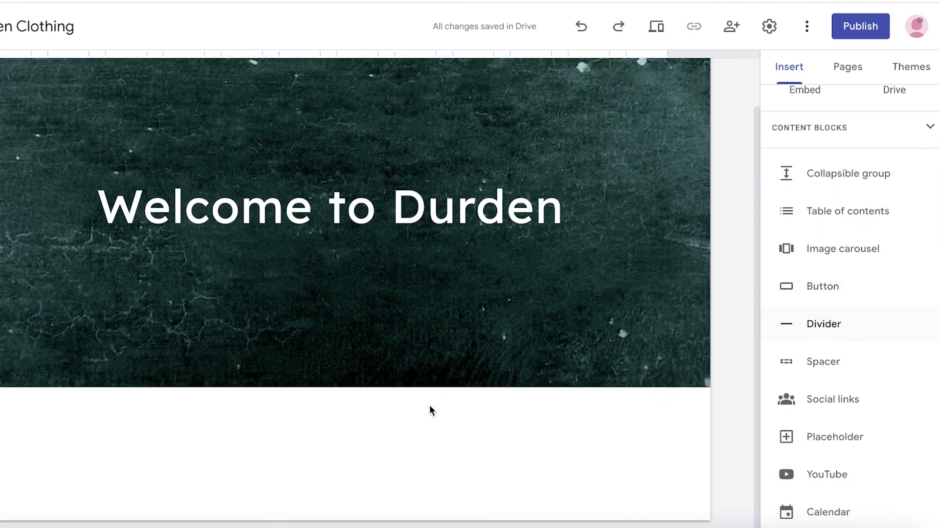
click(808, 322)
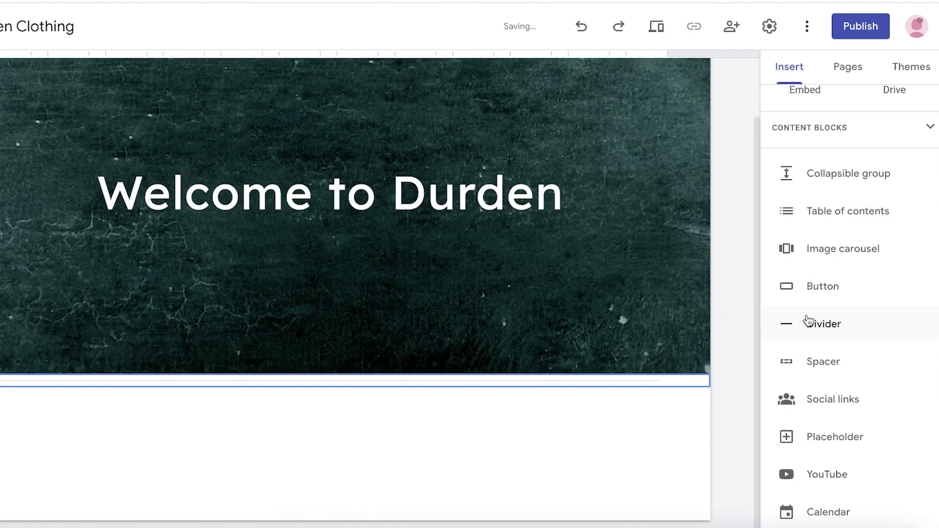
- Insert the three-column image and text block below the divider, and title its columns "Our Story", "Coming Soon" and "Materials & Sourcing"
scroll(811, 293, up, 3)
click(823, 242)
scroll(863, 329, down, 1)
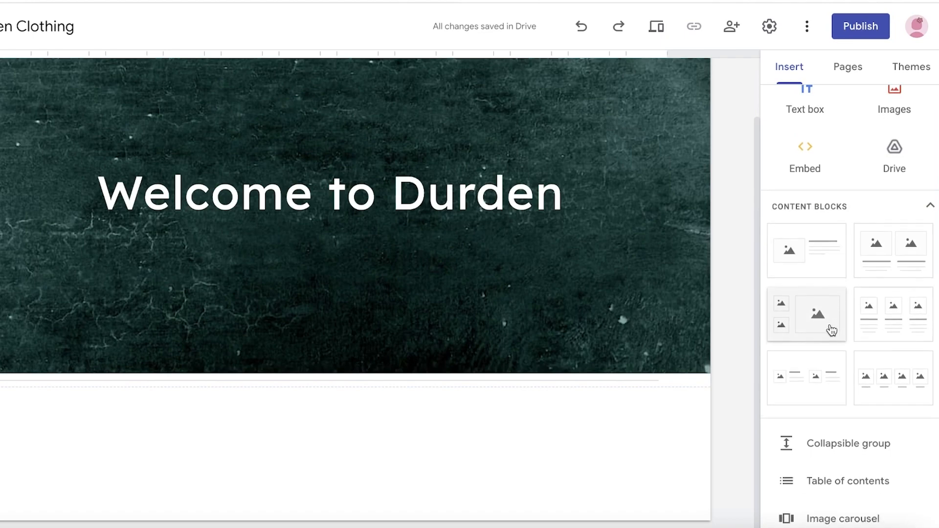
click(893, 309)
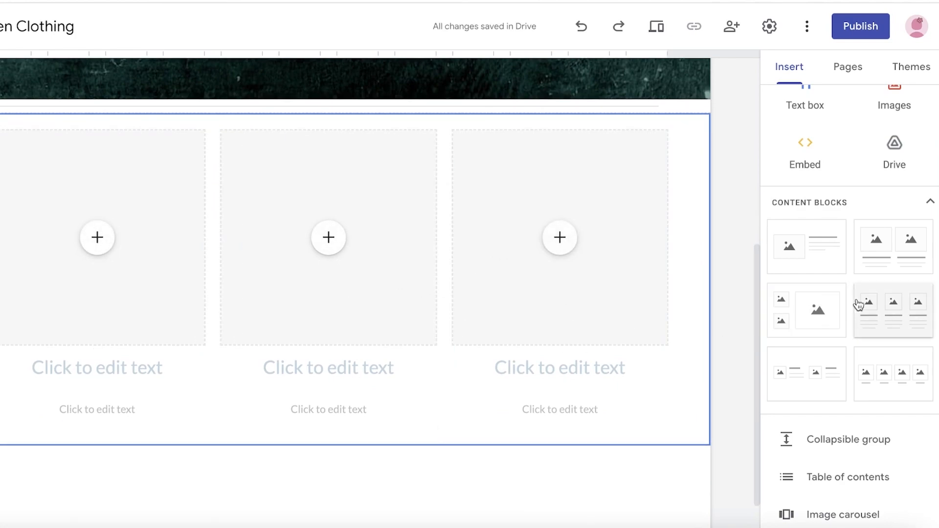
click(89, 368)
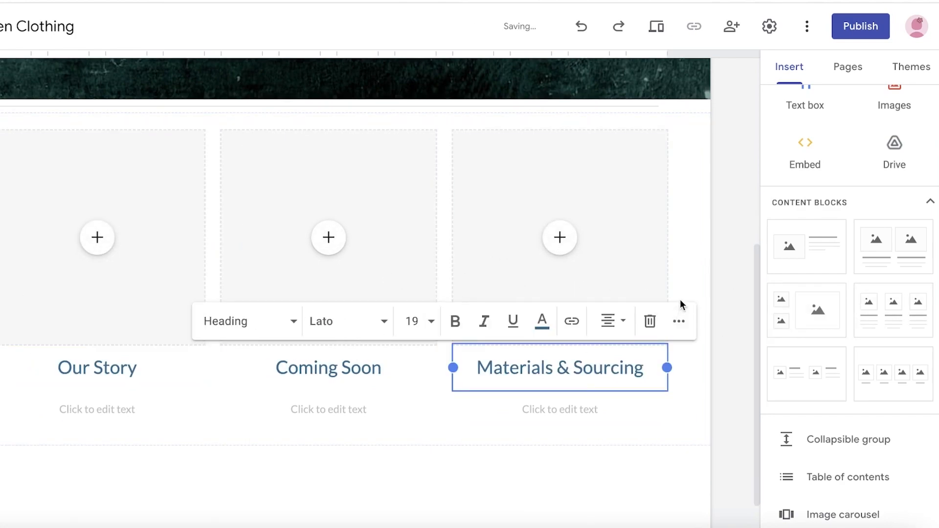
click(682, 301)
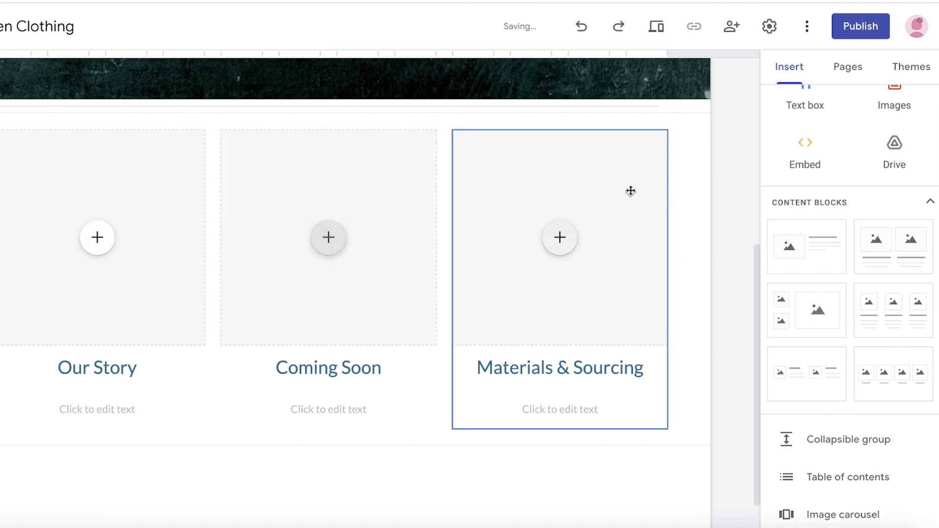
- Create three new site pages named "Our Story", "Coming Soon" and "Materials & Sourcing"
scroll(606, 294, up, 6)
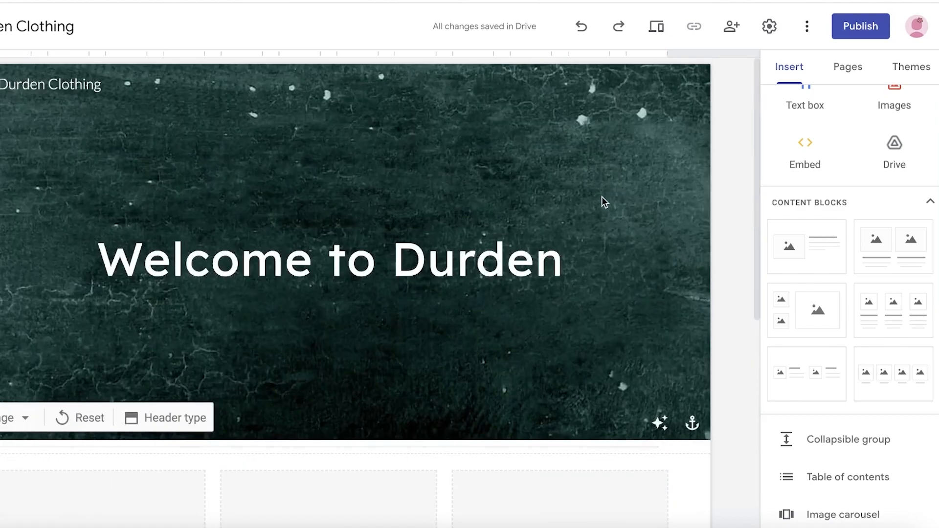
click(846, 71)
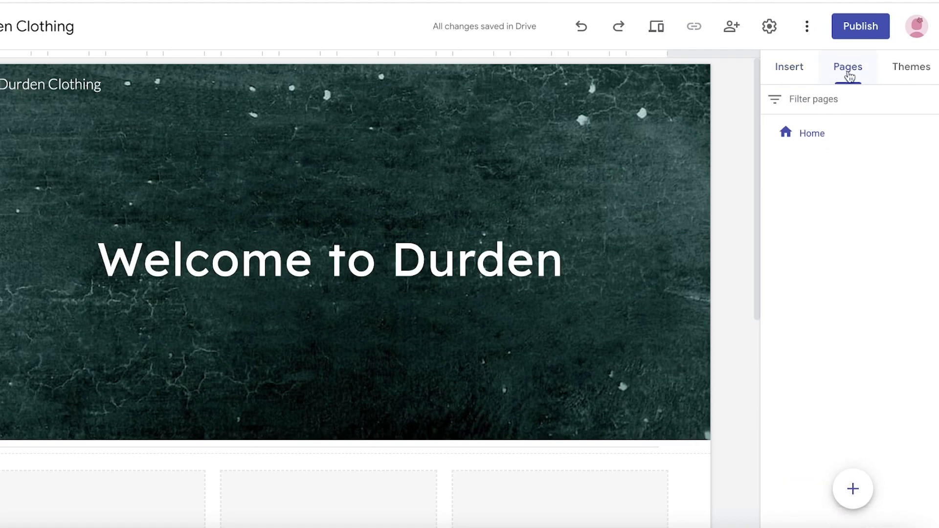
mouse_move(854, 492)
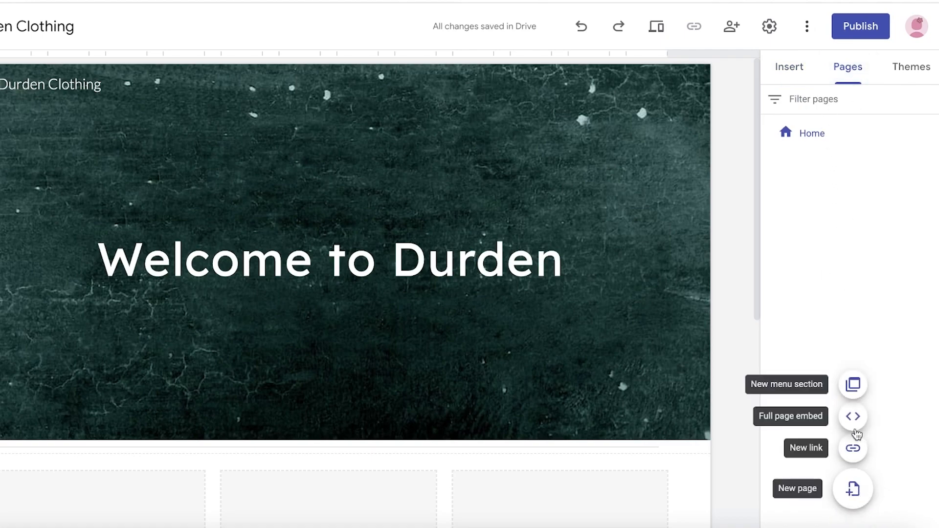
click(854, 490)
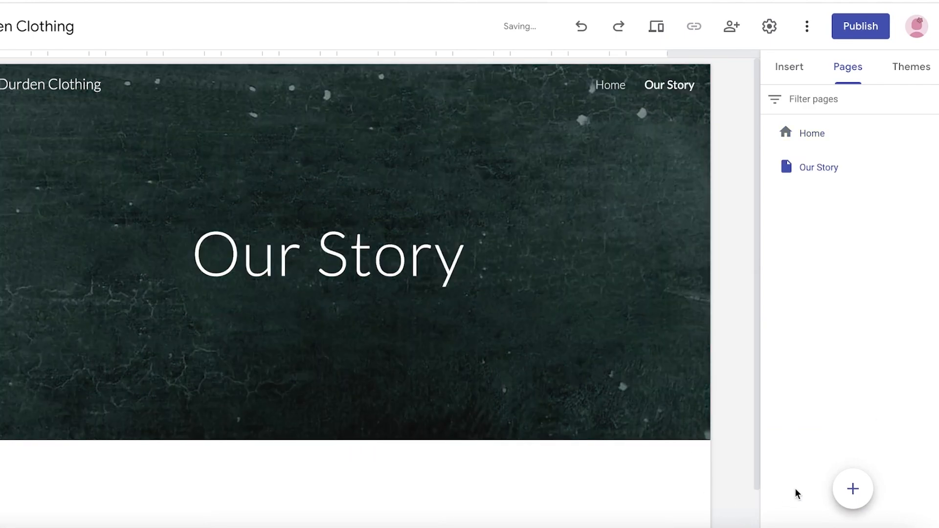
click(851, 491)
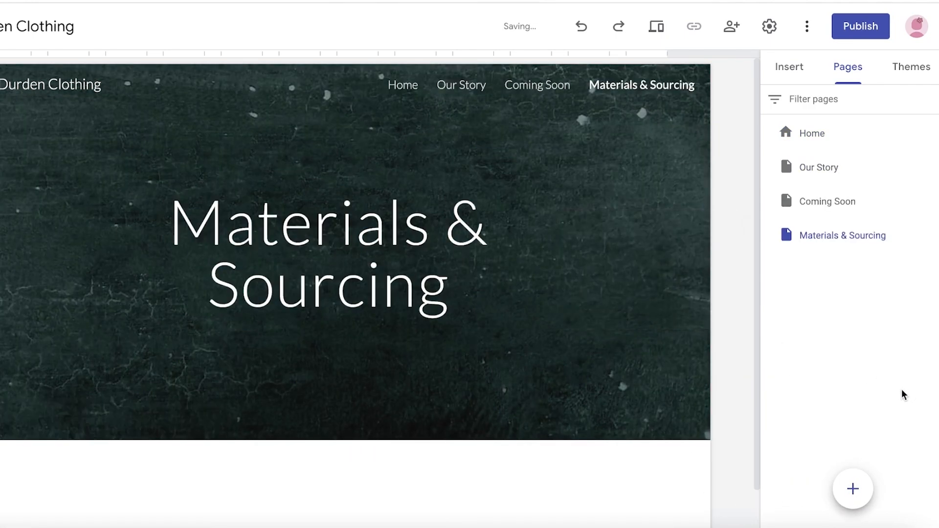
scroll(493, 289, down, 1)
scroll(275, 319, up, 1)
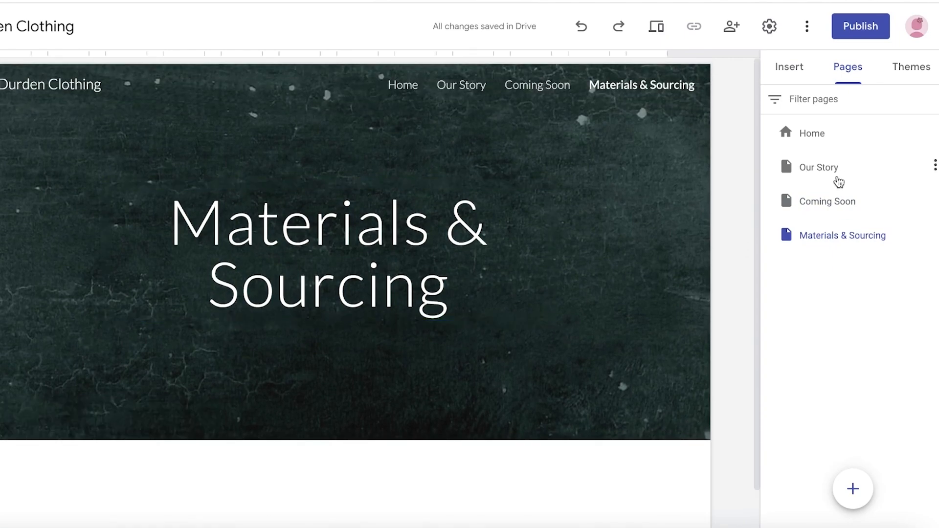
- Reopen the Home page at its three-column section
click(818, 168)
click(810, 129)
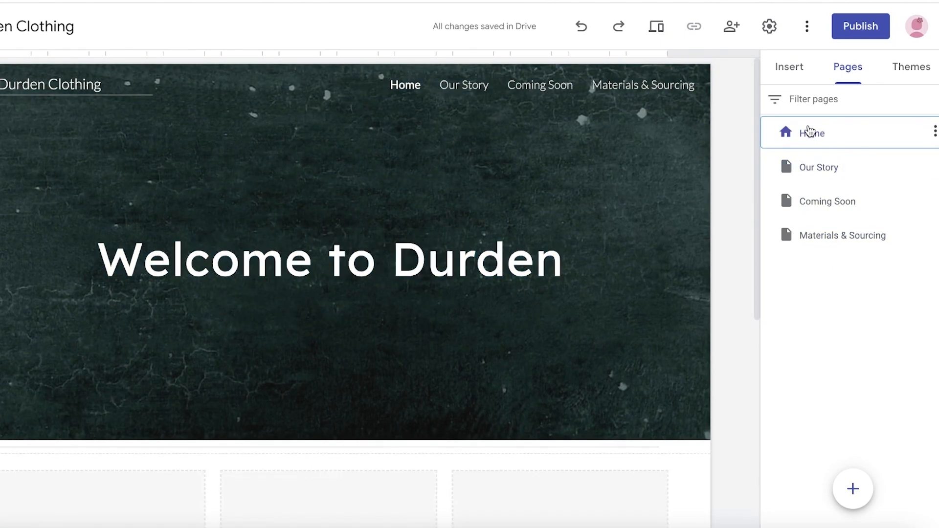
scroll(401, 294, down, 8)
scroll(600, 313, up, 1)
scroll(675, 315, down, 1)
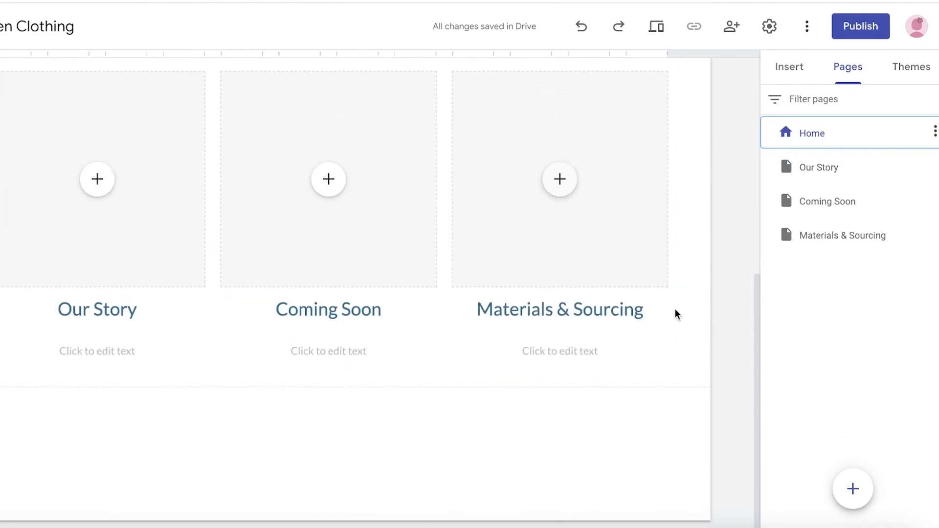
scroll(571, 318, up, 1)
- Try to link the "Our Story" and "Coming Soon" column headings to their matching site pages
click(91, 346)
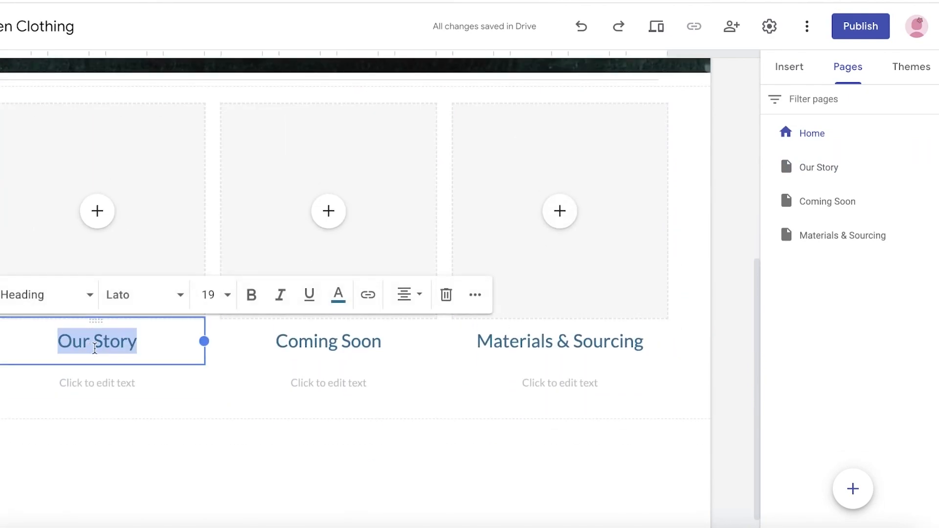
click(110, 344)
click(368, 295)
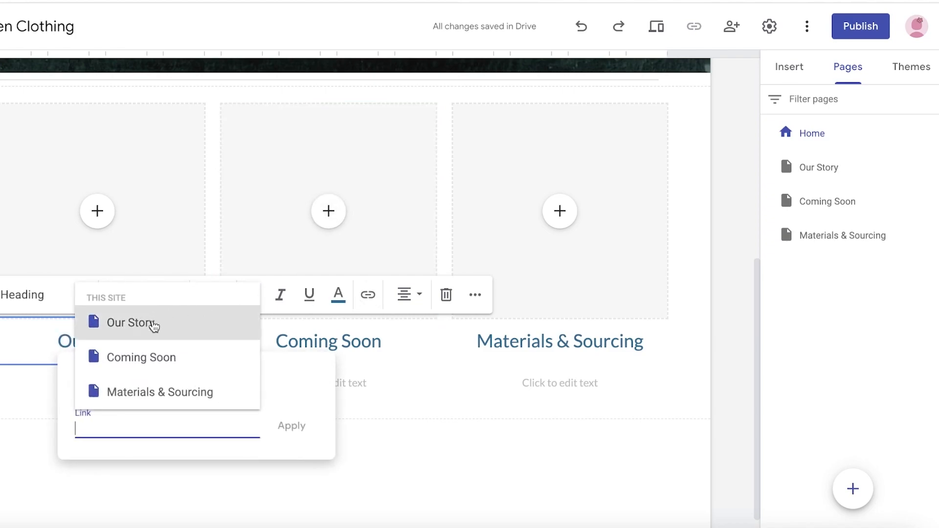
click(150, 335)
click(365, 336)
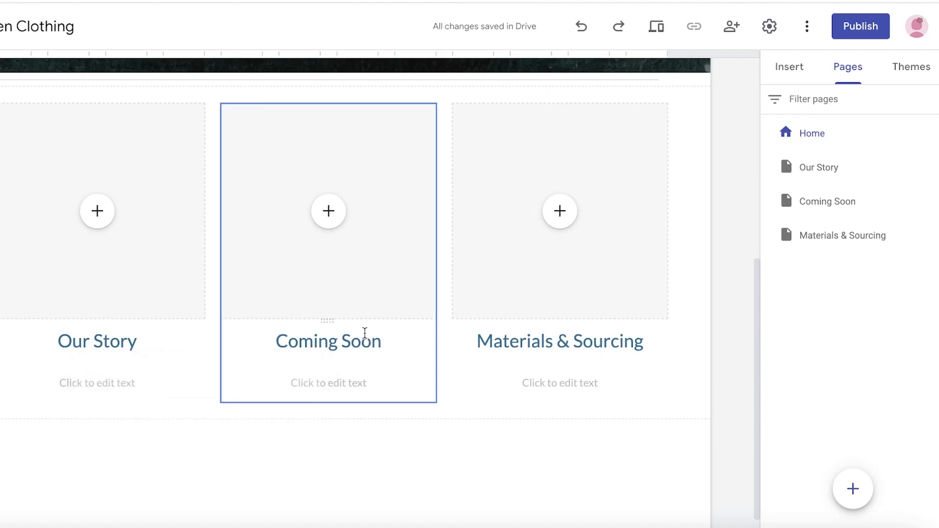
double_click(354, 335)
click(572, 294)
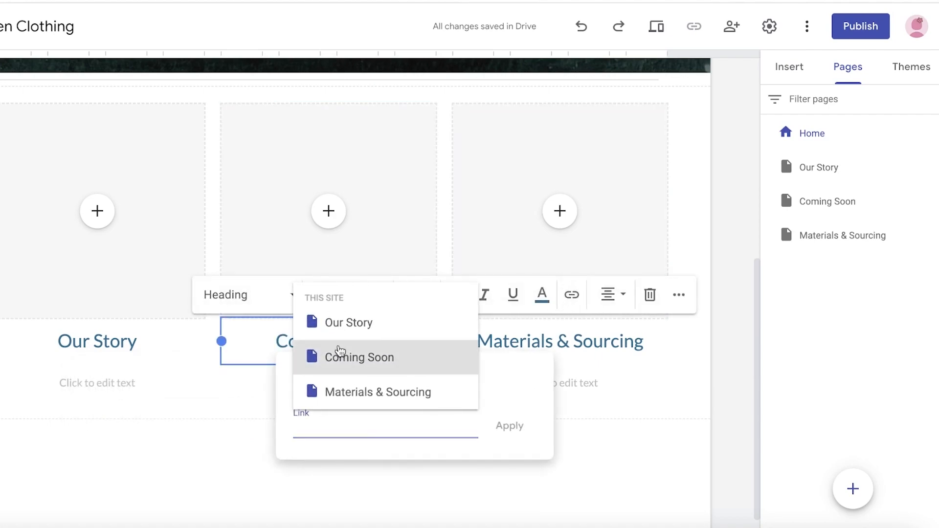
click(338, 356)
click(510, 426)
- Link the "Materials & Sourcing" column heading to the Materials & Sourcing page of this site
triple_click(552, 336)
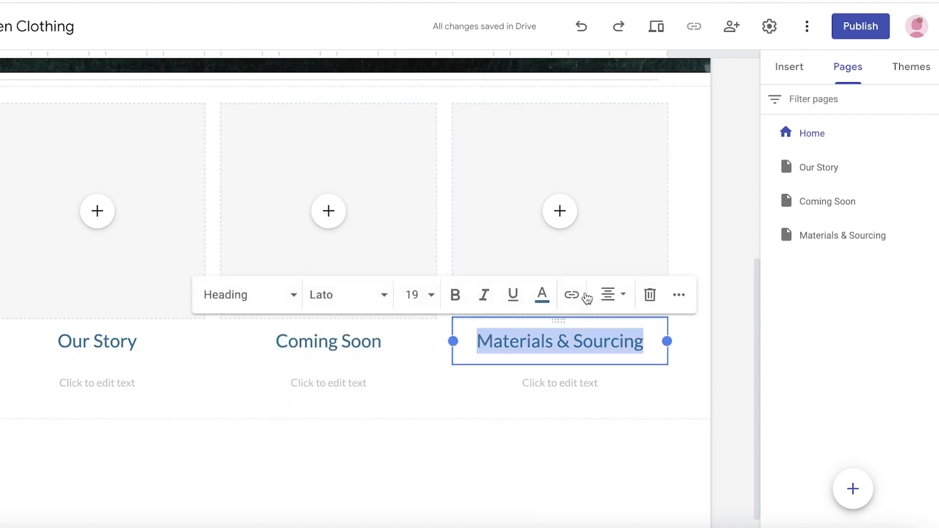
click(587, 297)
click(596, 391)
click(710, 425)
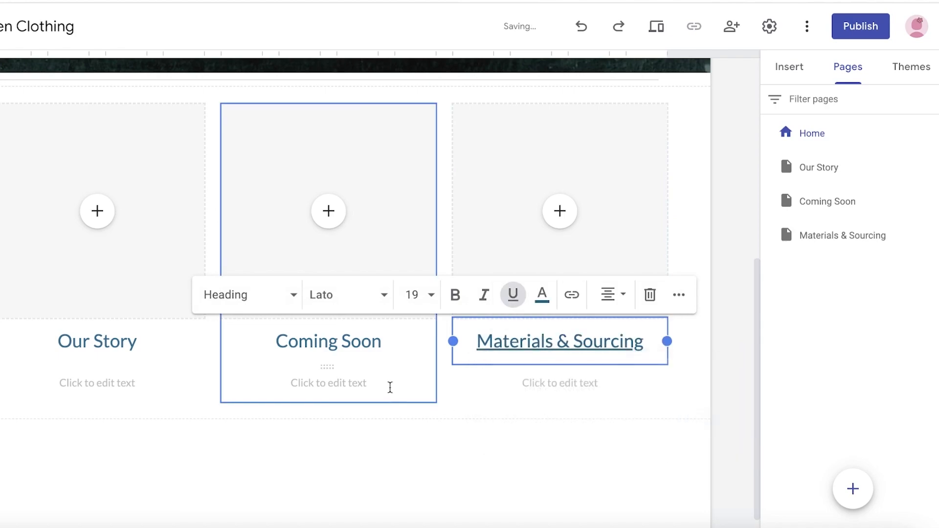
- Link the "Coming Soon" column heading to the Coming Soon page of this site
triple_click(372, 340)
click(572, 294)
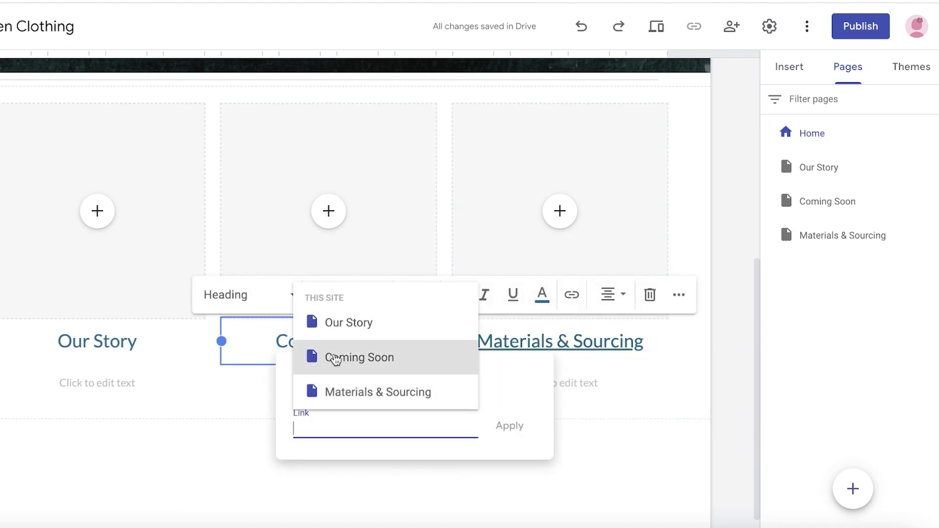
click(334, 356)
click(503, 424)
- Link the "Our Story" column heading to the Our Story page of this site
click(153, 339)
click(117, 344)
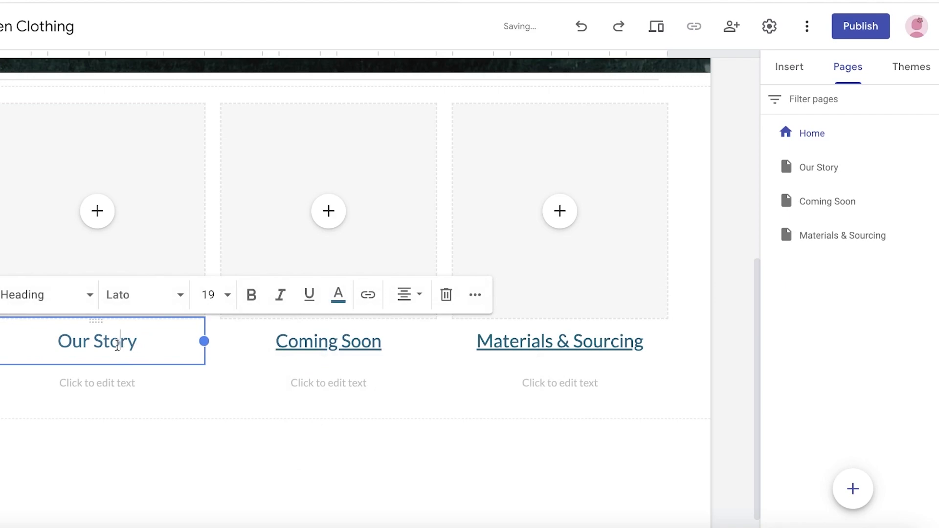
click(368, 294)
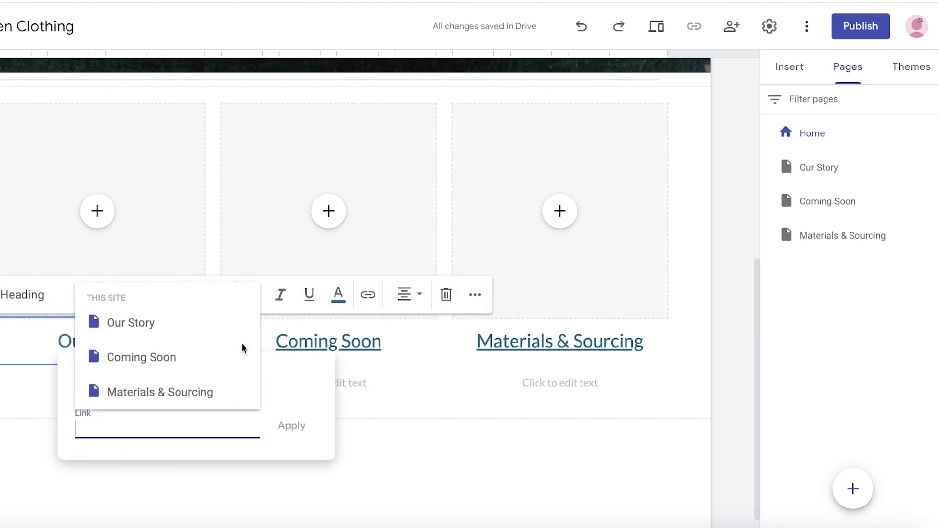
click(185, 324)
click(300, 430)
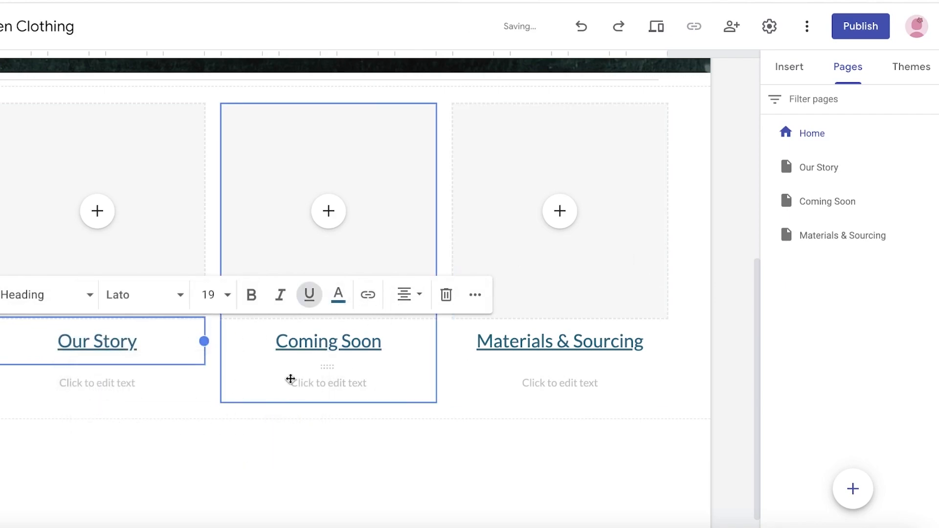
click(141, 425)
- Delete the empty text boxes below the three linked column headings
click(82, 389)
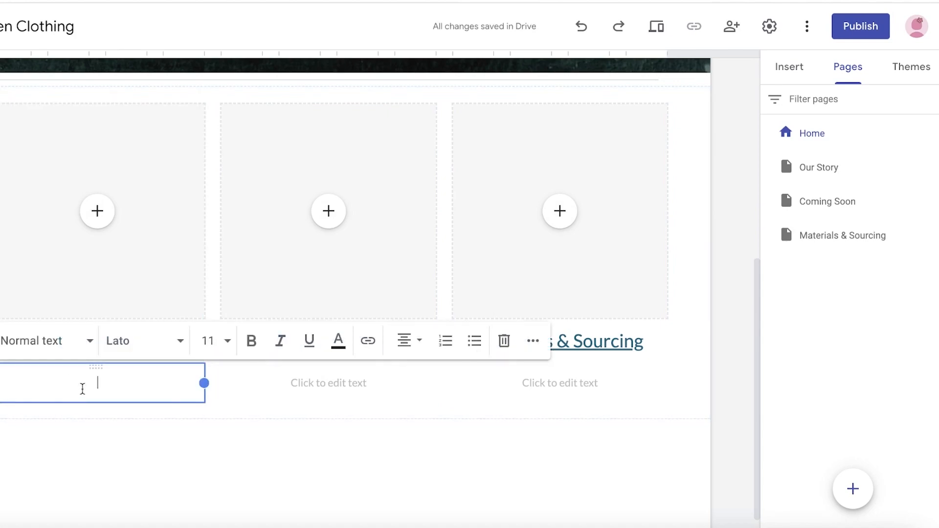
click(357, 383)
click(556, 380)
click(558, 383)
click(702, 346)
click(323, 388)
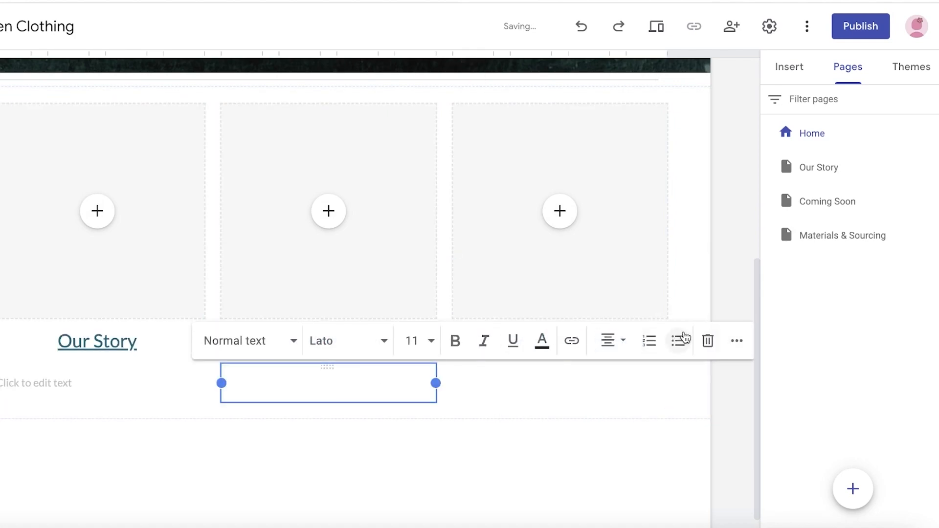
click(705, 343)
- Fill the Home page's three image placeholders with photos of people sorting clothes, a white blouse with a black bow, and brown suede
scroll(480, 286, up, 4)
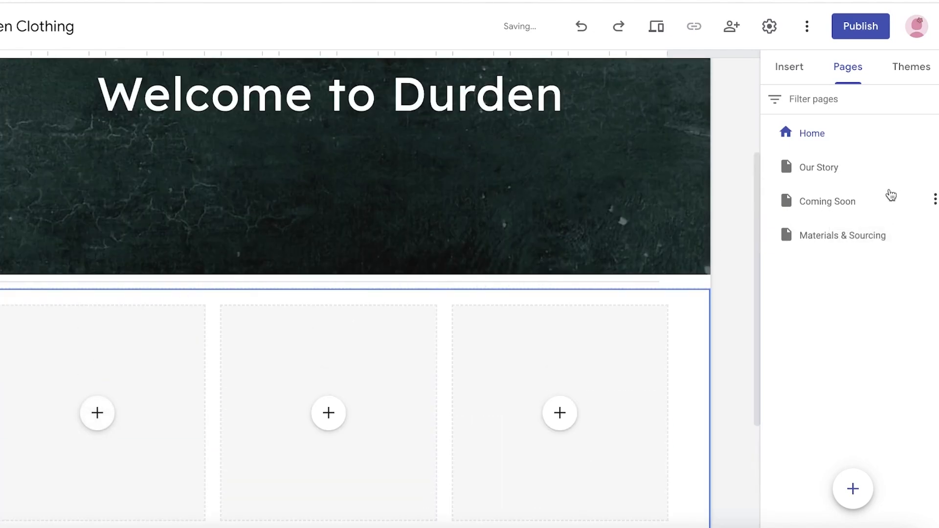
click(811, 180)
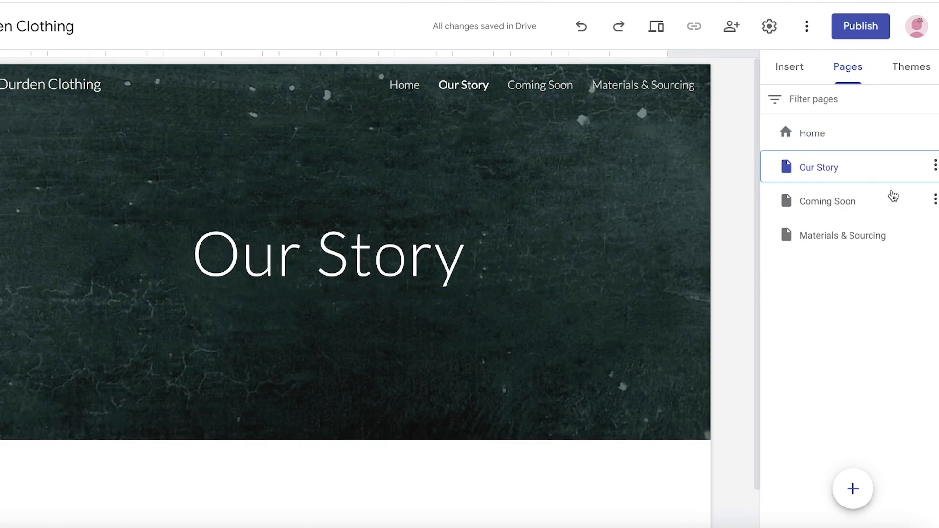
click(842, 190)
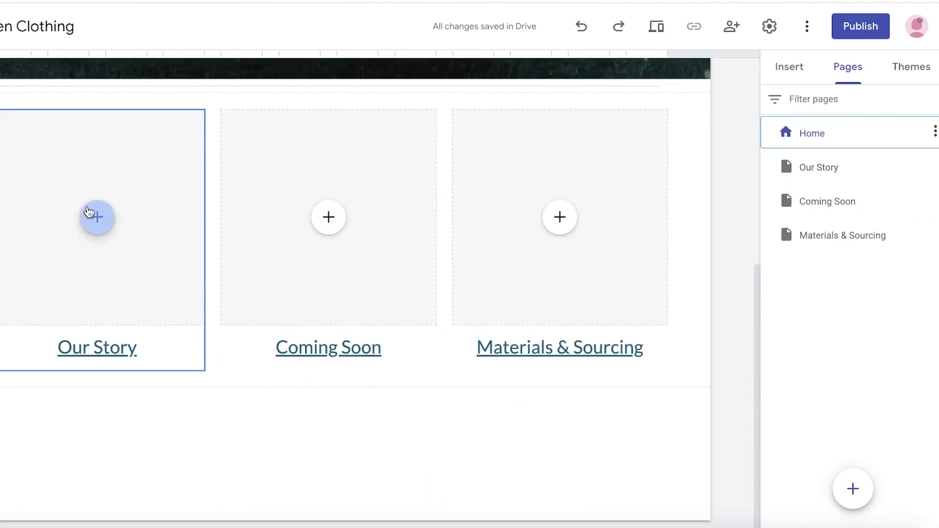
click(88, 212)
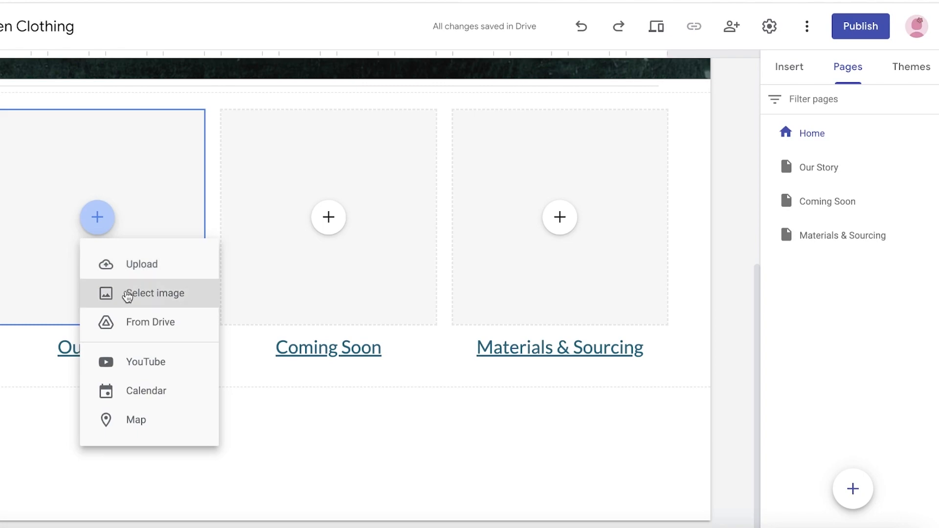
click(127, 297)
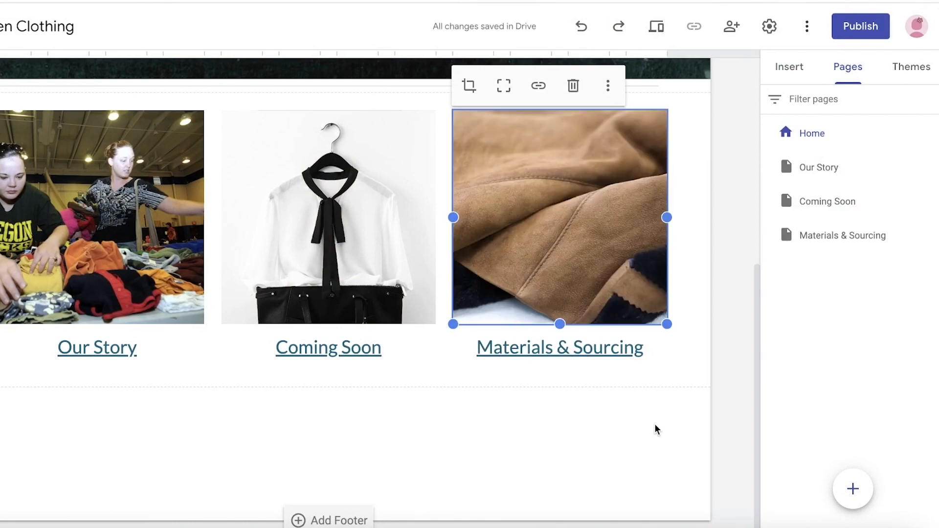
- Review the Home, Our Story and Coming Soon pages, ending at the Home page's image columns
scroll(622, 388, up, 7)
scroll(640, 310, down, 4)
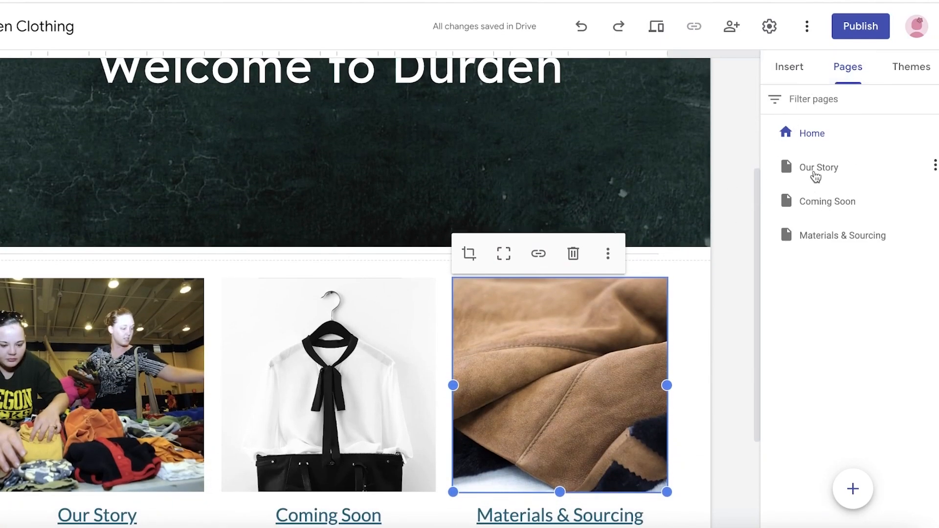
click(816, 180)
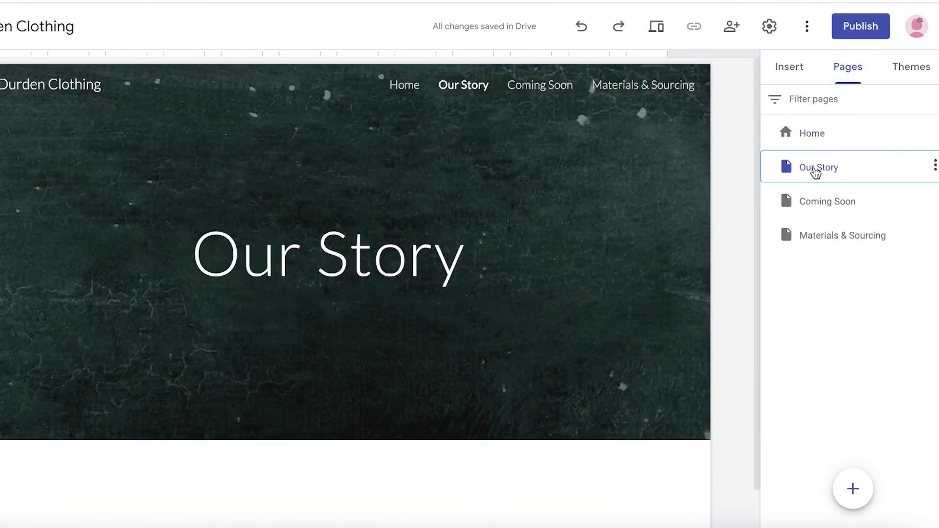
click(824, 211)
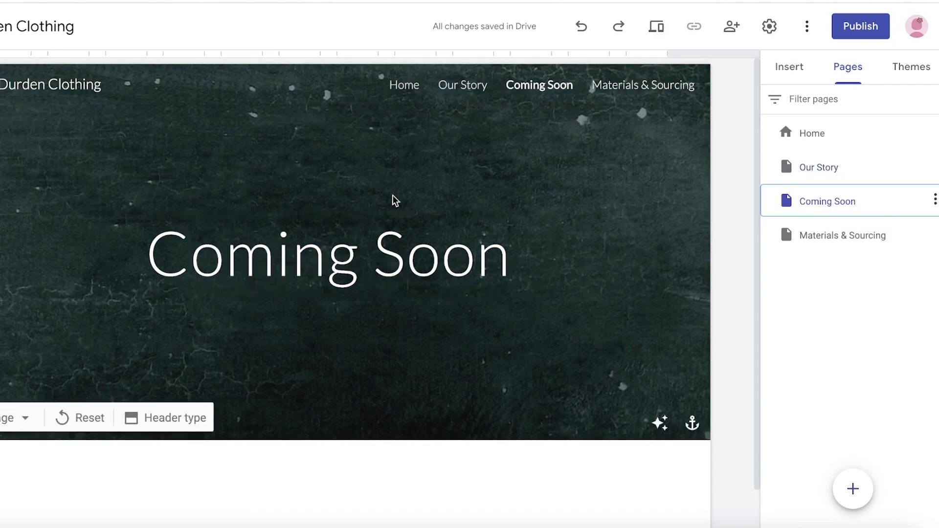
click(848, 146)
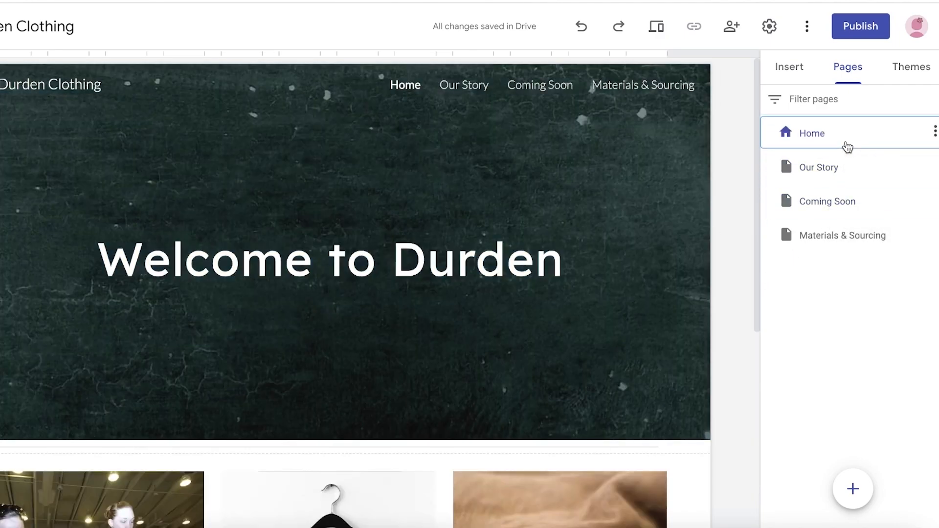
scroll(540, 461, down, 8)
scroll(704, 266, up, 4)
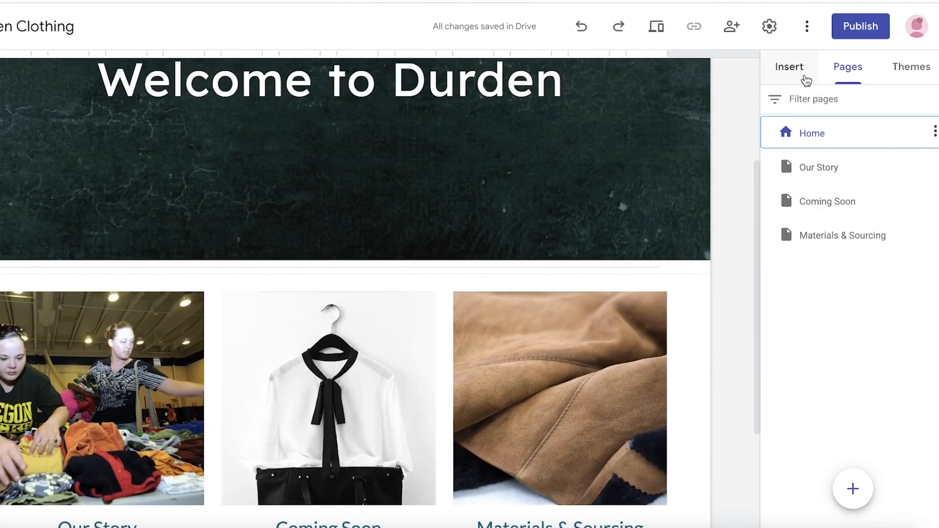
- Start a social media links block and give its first link an Instagram logo from a Google Images search for "instagram"
click(805, 78)
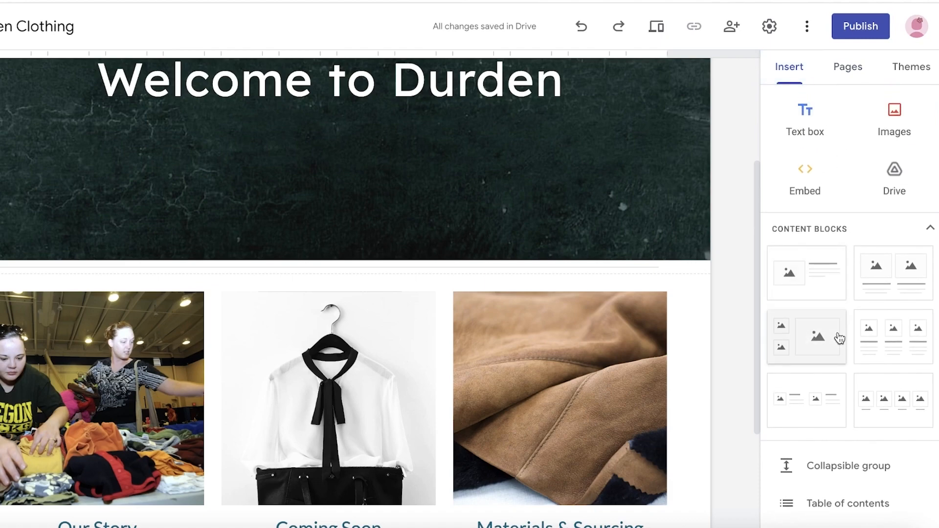
scroll(849, 375, down, 10)
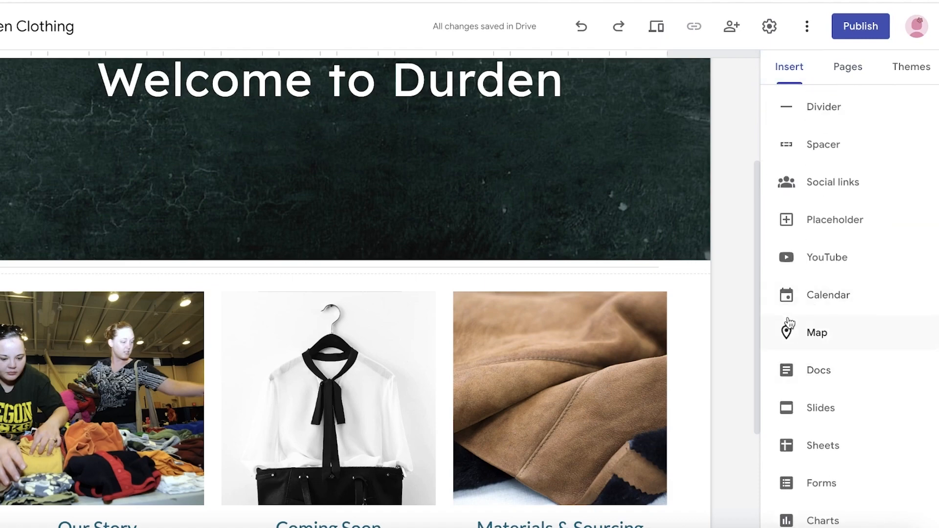
scroll(788, 323, up, 10)
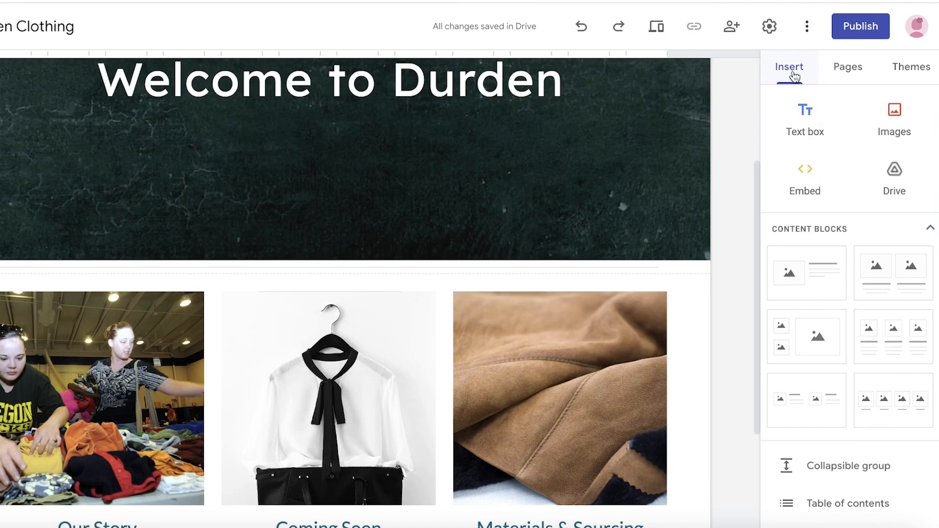
scroll(843, 267, down, 10)
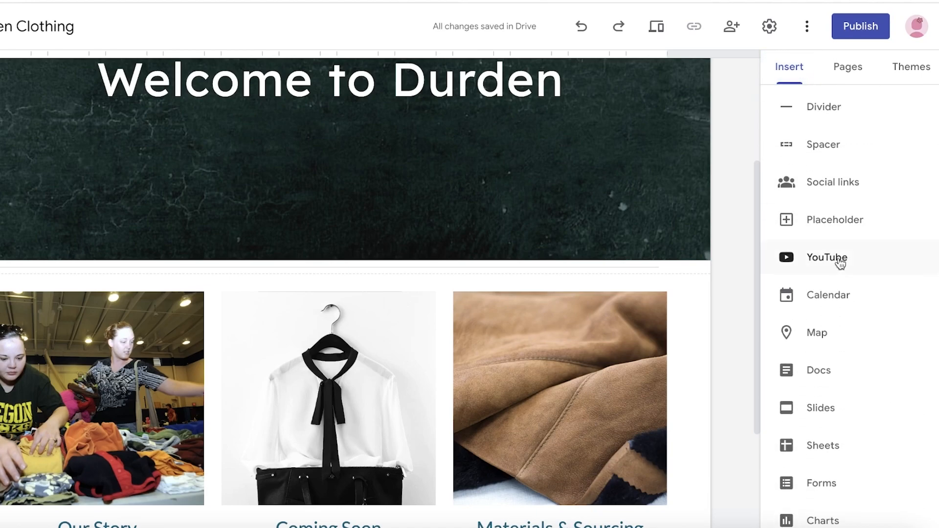
click(829, 194)
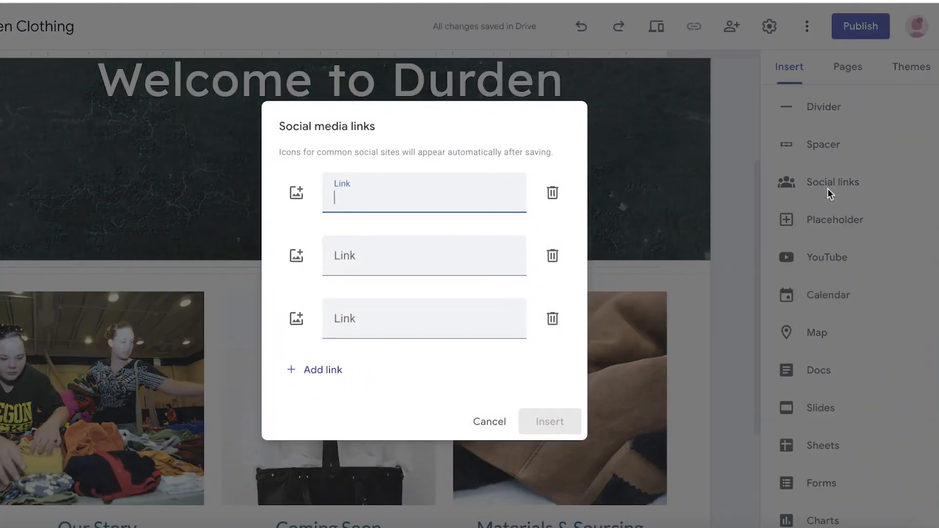
click(299, 198)
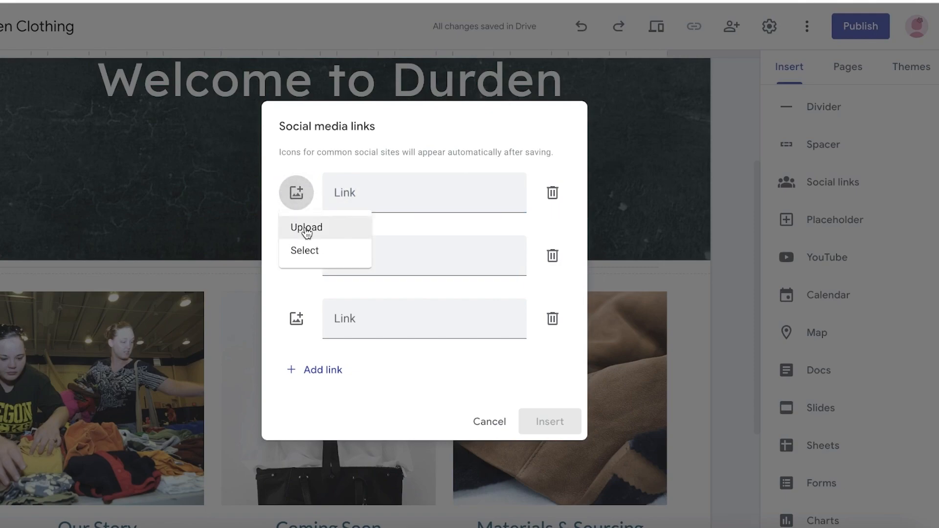
click(307, 250)
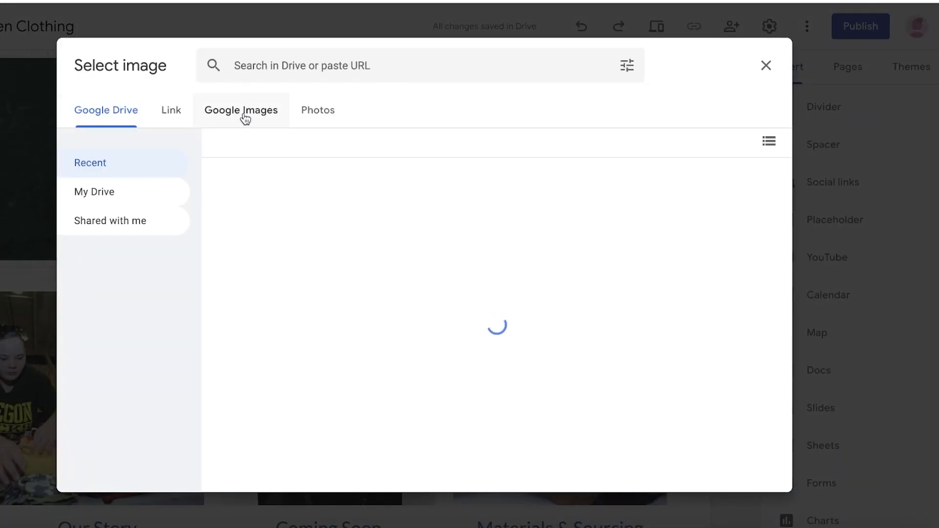
click(242, 113)
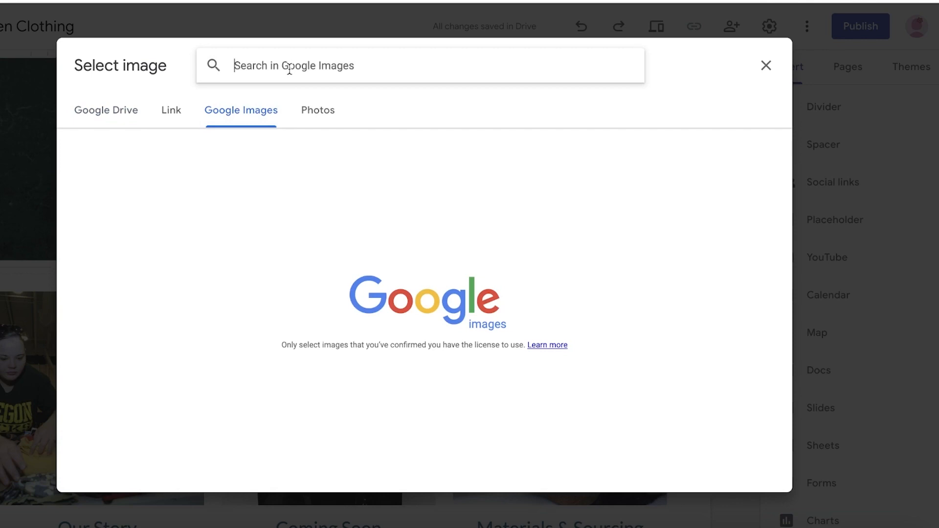
text(instagram)
key(Return)
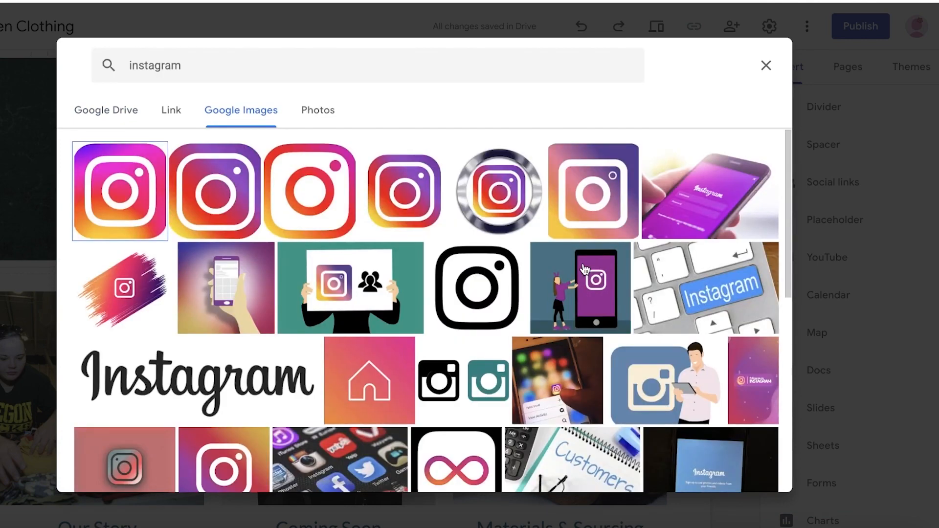
click(309, 215)
click(762, 471)
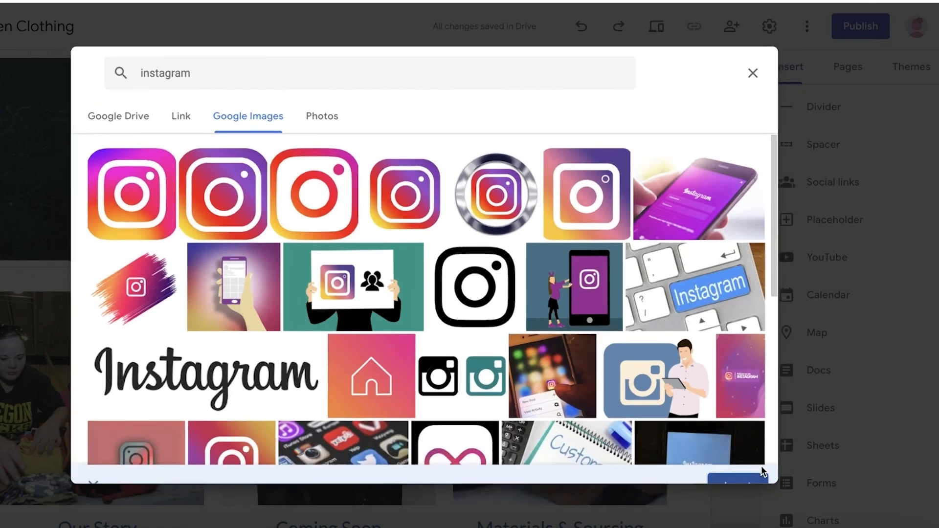
- Copy the Instagram profile's web address from its browser page and paste it as the first social link
click(380, 207)
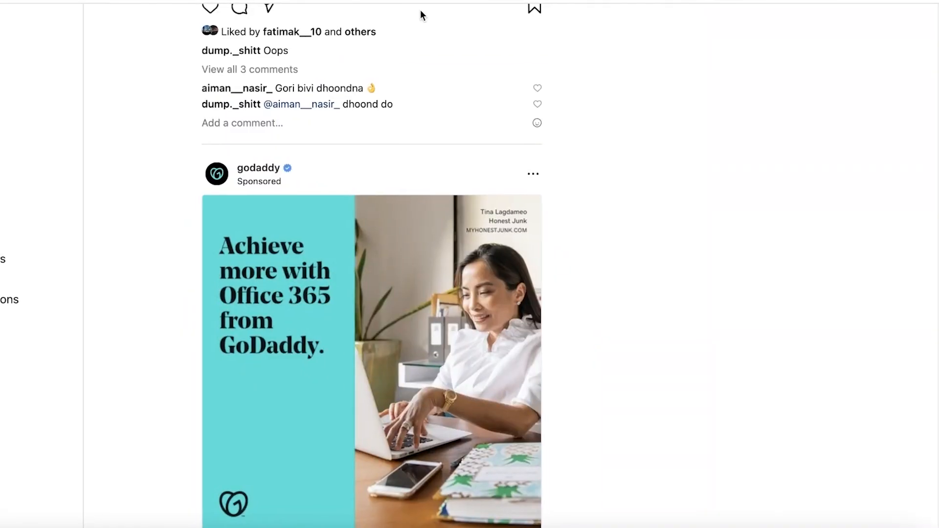
click(517, 10)
right_click(518, 10)
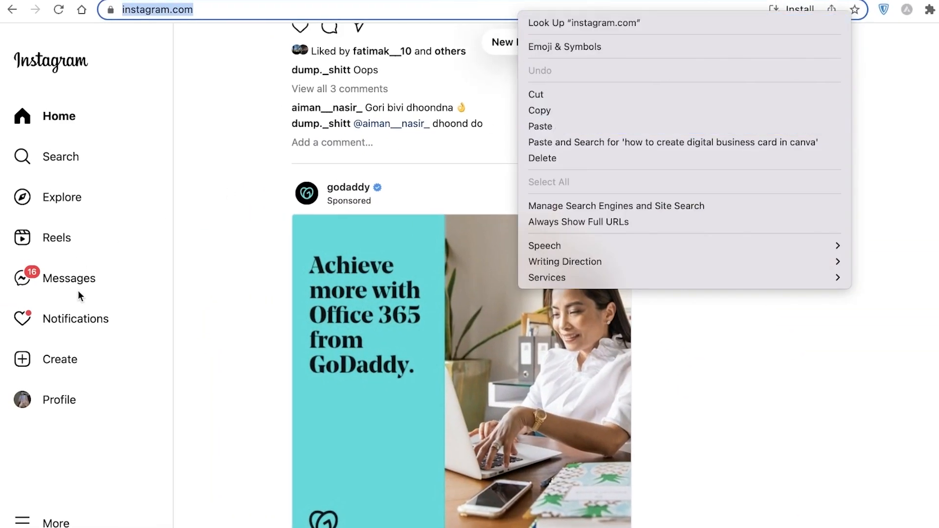
click(29, 394)
click(32, 398)
right_click(283, 10)
key(ctrl+c)
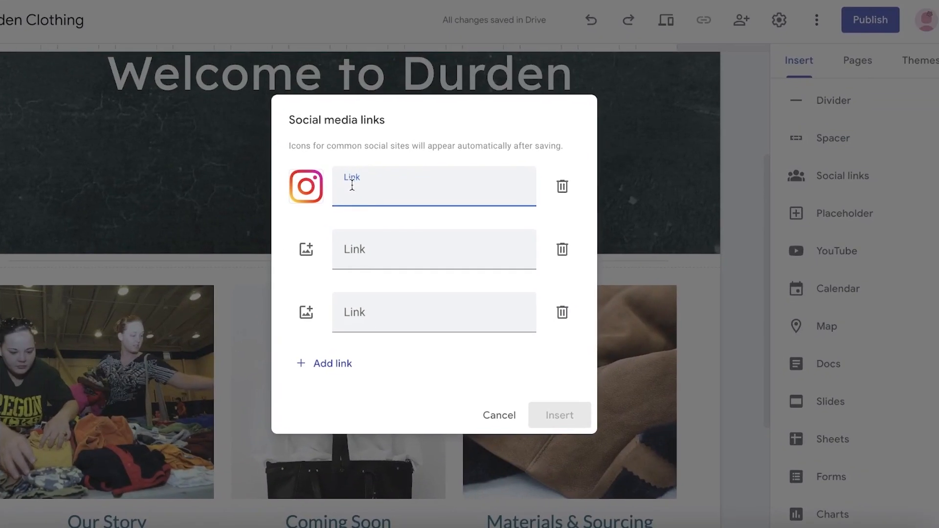
right_click(450, 217)
click(394, 294)
- Give the second social link a blue bird logo on white from a Google Images search for "gwitter"
click(306, 250)
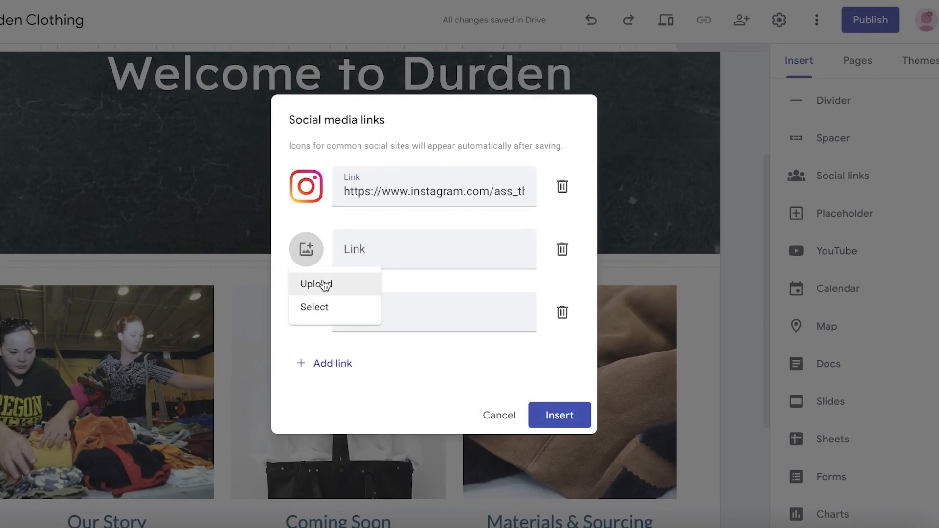
click(318, 307)
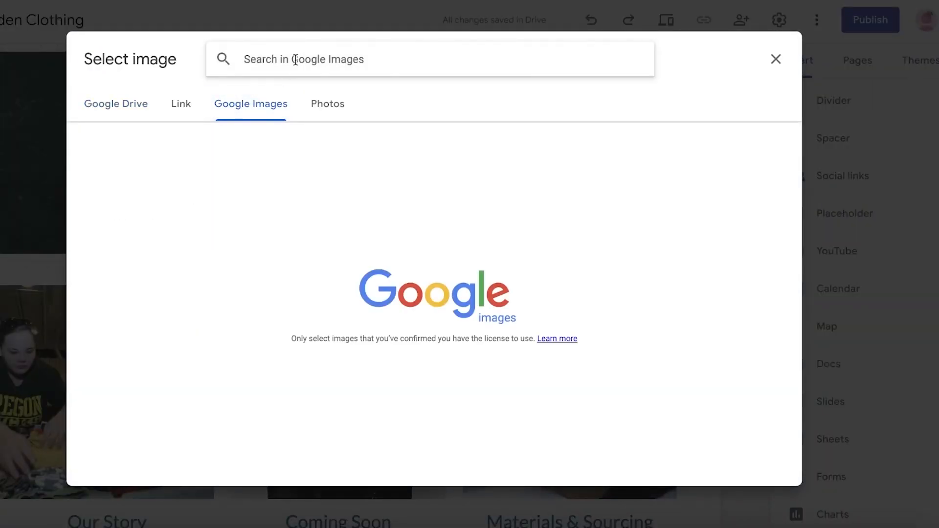
click(295, 59)
text(gwitter)
key(Return)
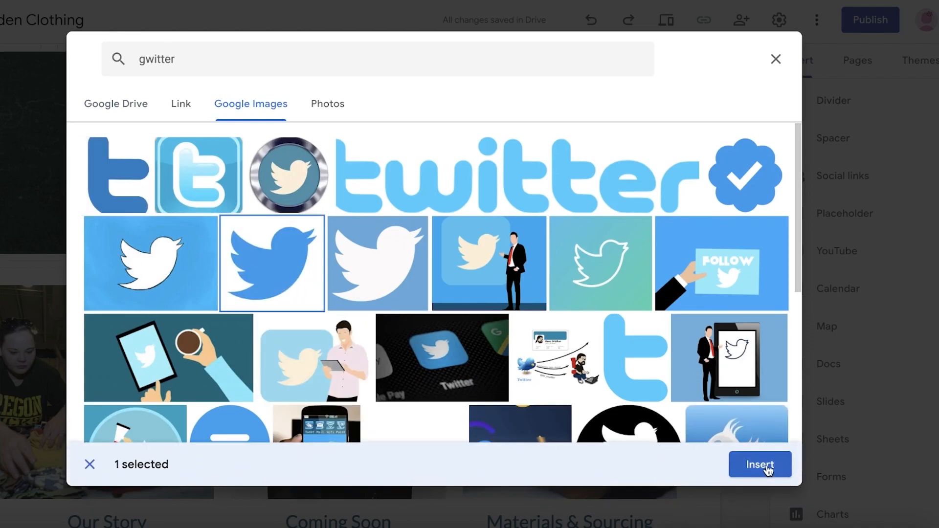
click(763, 465)
- Copy the Twitter profile's web address, paste it as the second social link, and insert the links block on the Home page
click(490, 1)
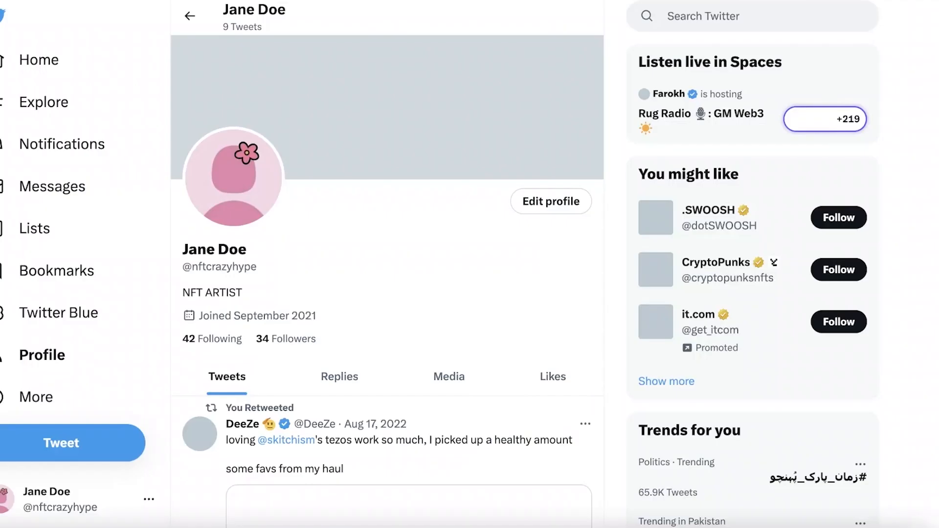
click(506, 7)
key(ctrl+c)
right_click(507, 10)
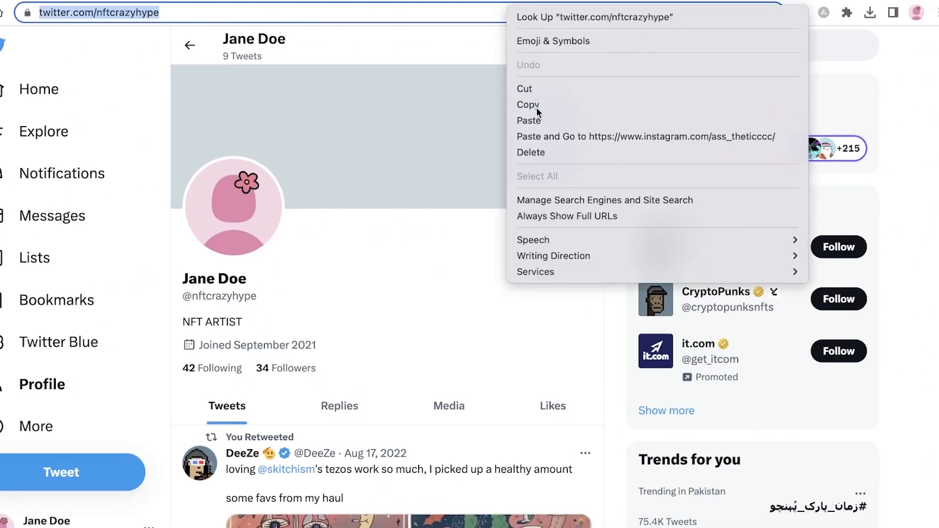
click(536, 107)
click(381, 1)
right_click(400, 285)
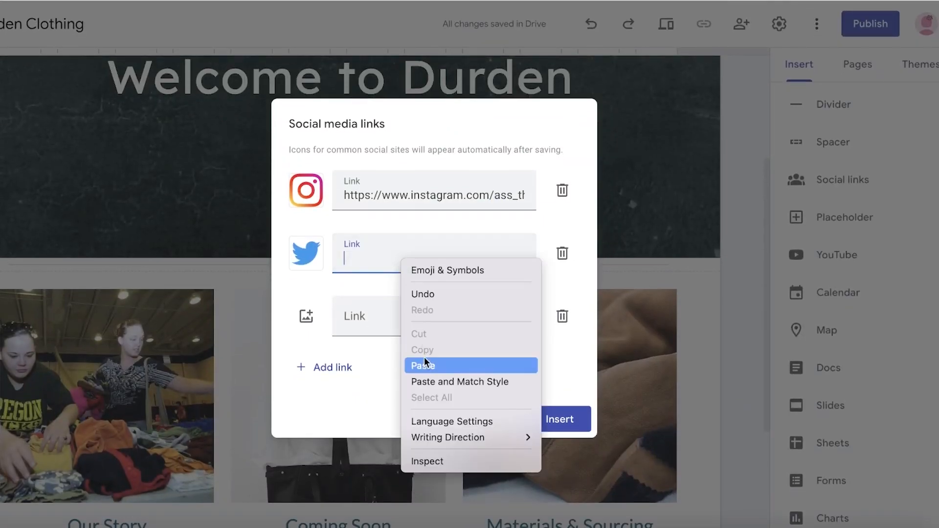
click(423, 391)
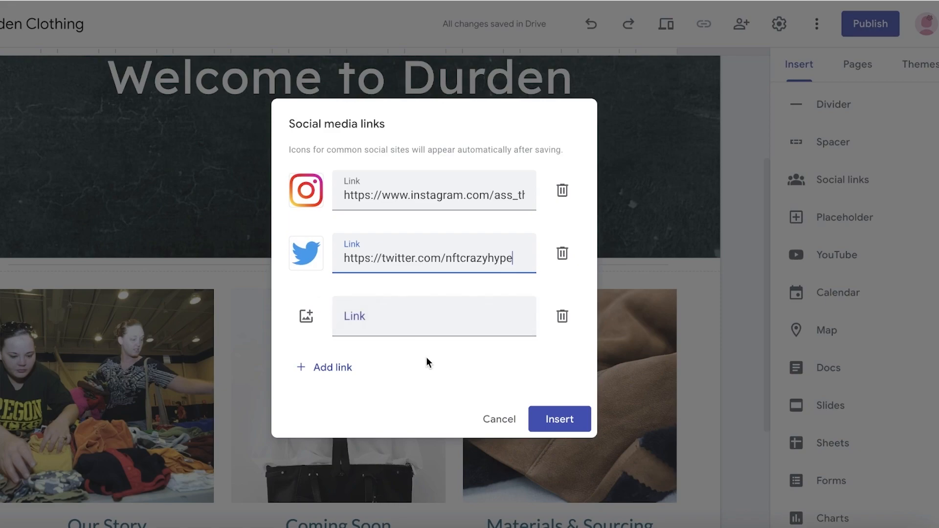
click(540, 422)
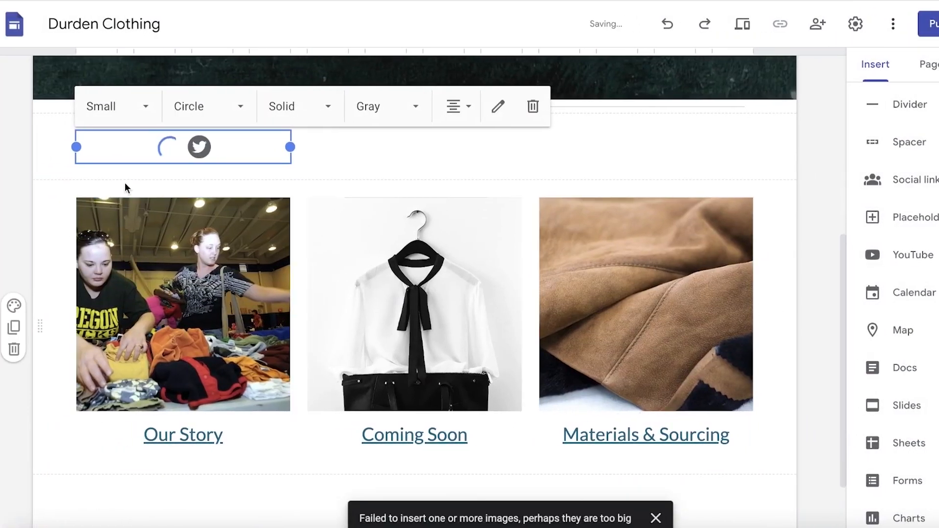
- Style the social media icons as Square and Colored
scroll(111, 195, up, 3)
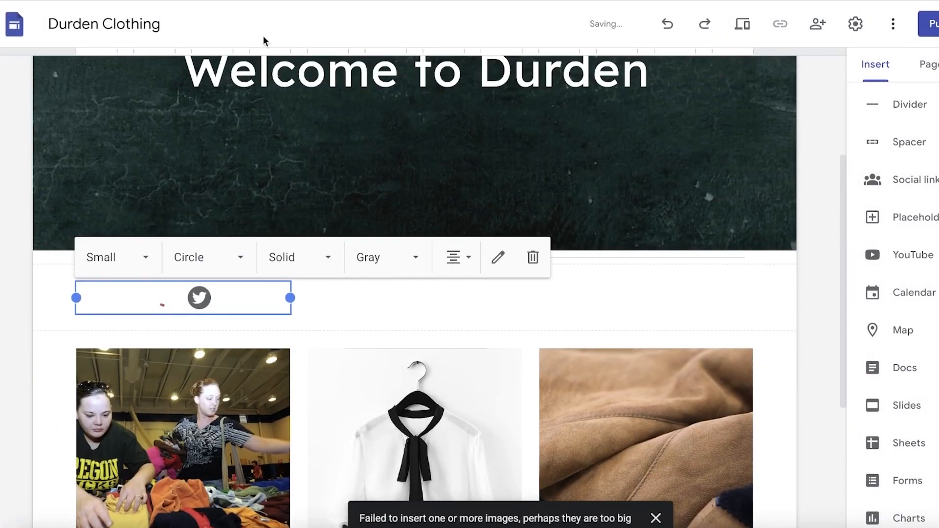
click(199, 272)
click(205, 299)
click(208, 264)
click(195, 369)
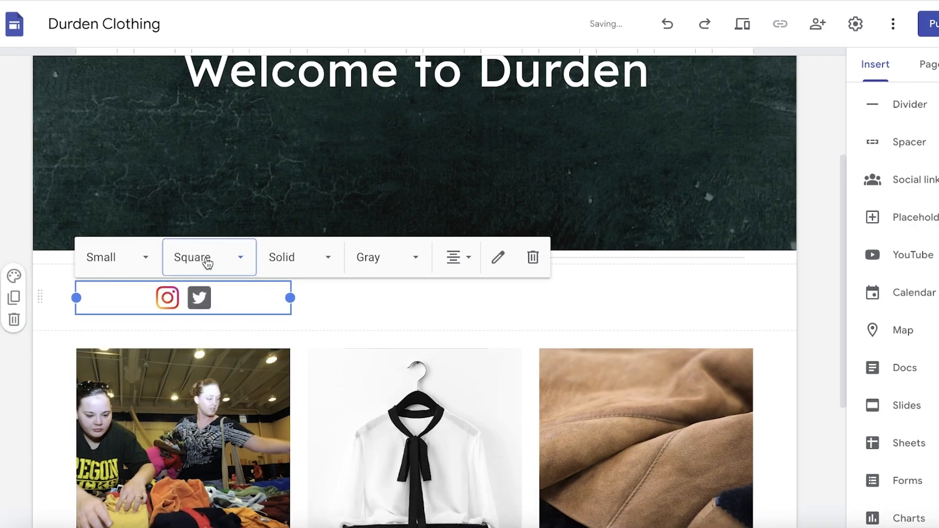
click(294, 257)
click(382, 257)
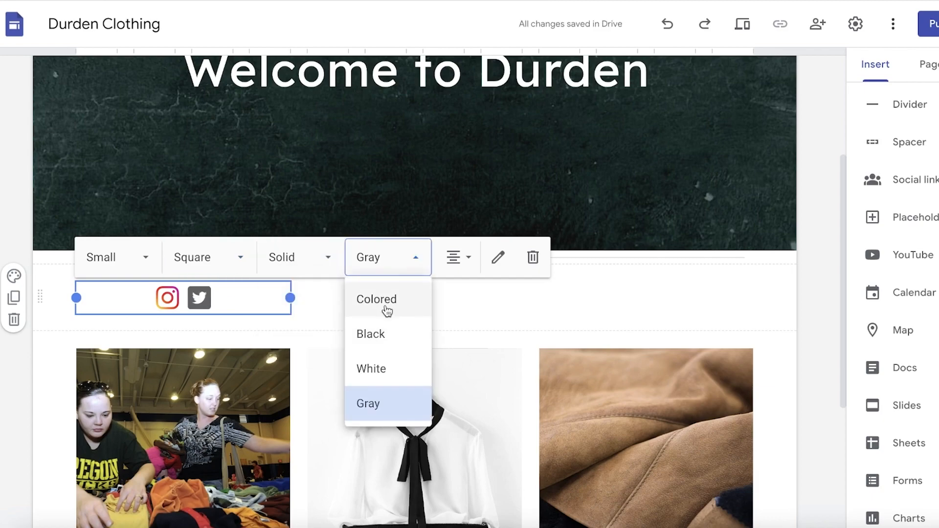
click(383, 300)
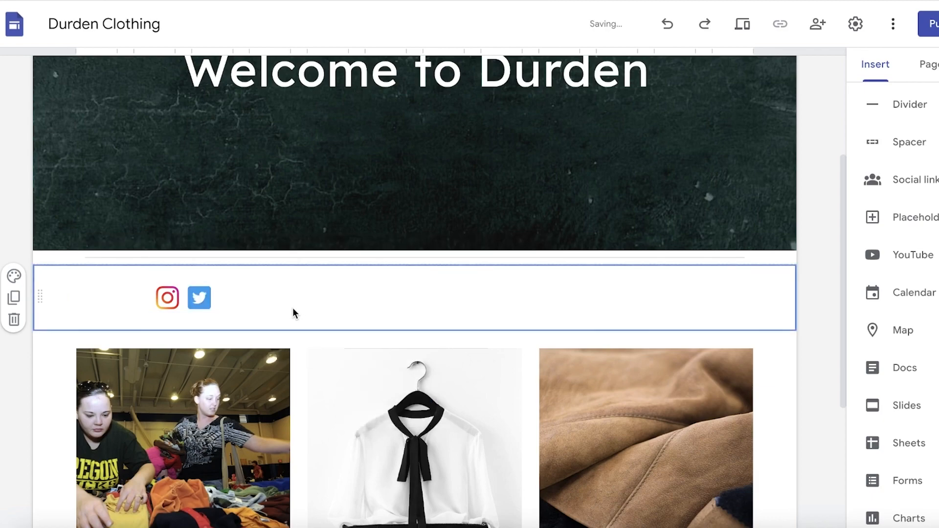
- Try placing the social icons in the header below the "Welcome to Durden" title and undo the move
drag(254, 298, 300, 93)
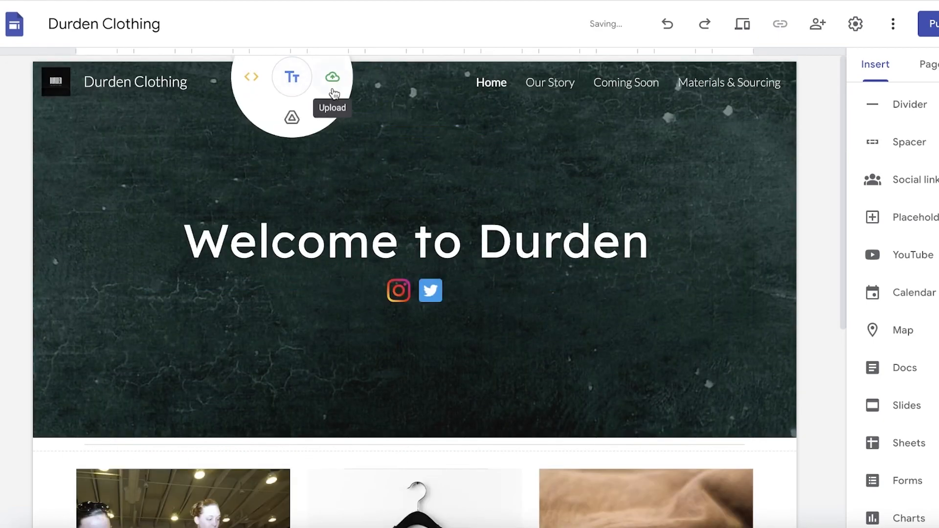
click(429, 290)
drag(430, 290, 717, 57)
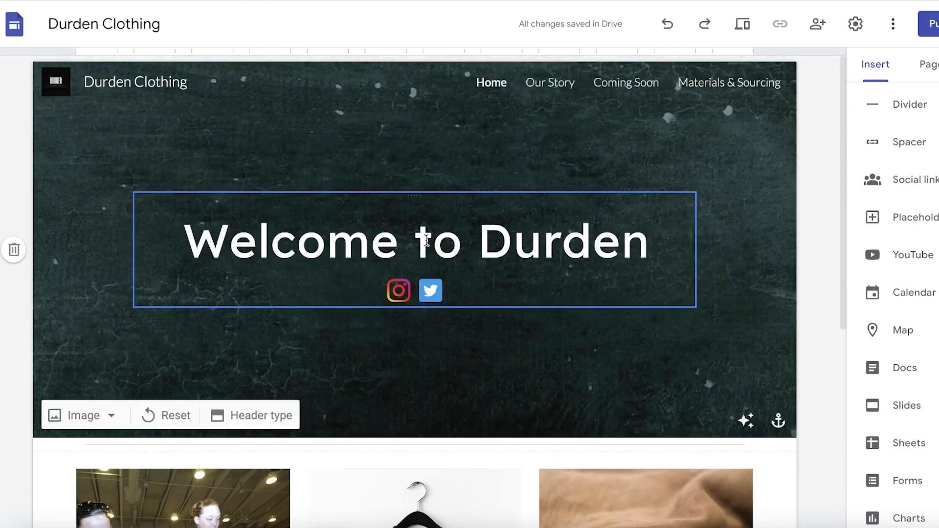
drag(409, 289, 206, 394)
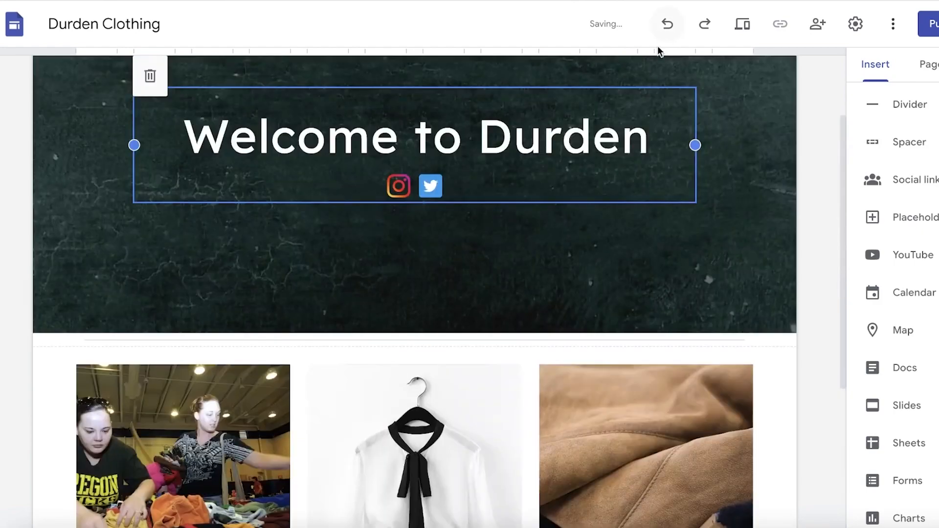
click(667, 24)
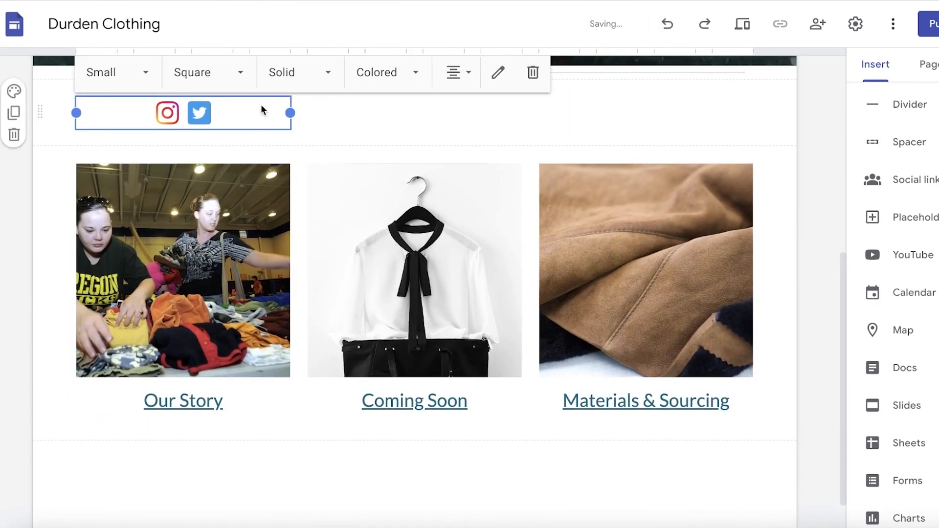
- Move the social icons into their own section below the three linked image columns
drag(260, 104, 342, 462)
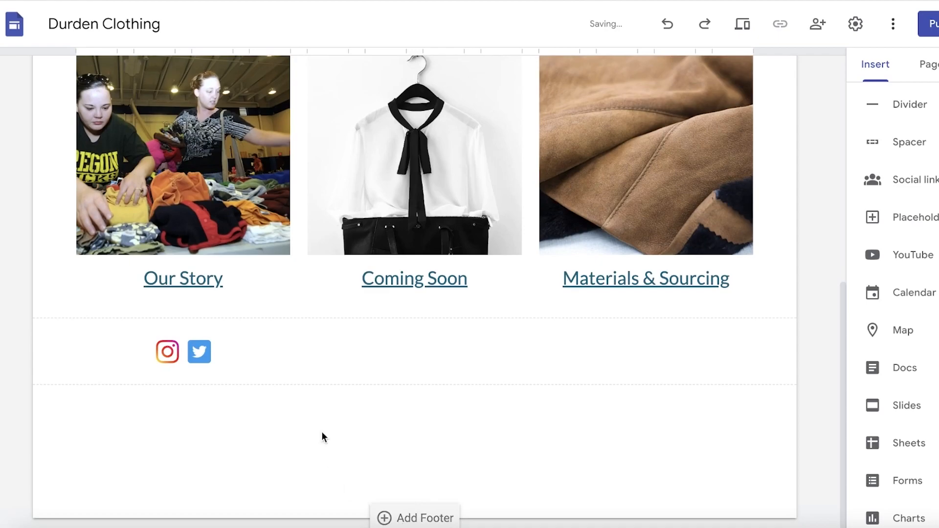
scroll(715, 139, up, 9)
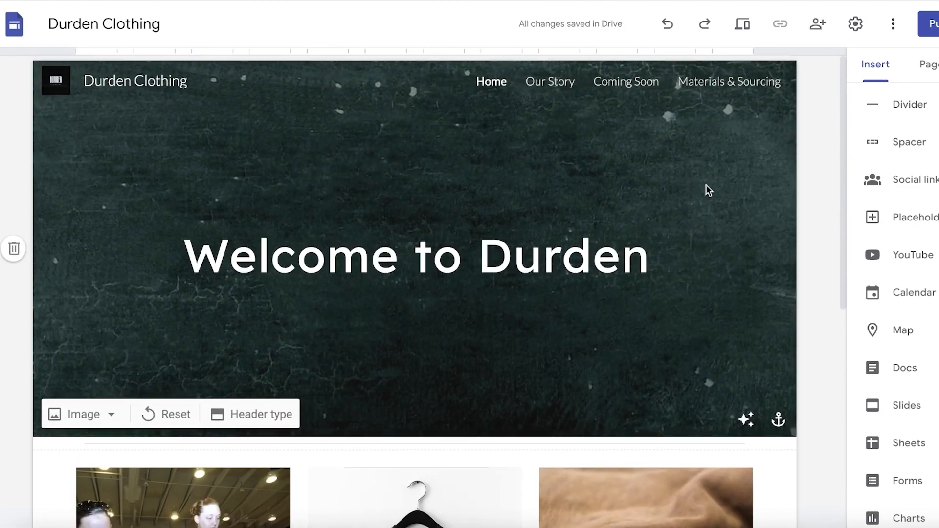
- Add a footer to the page reading "Durden Clothing Inc" with "..." on a second line
scroll(705, 182, down, 8)
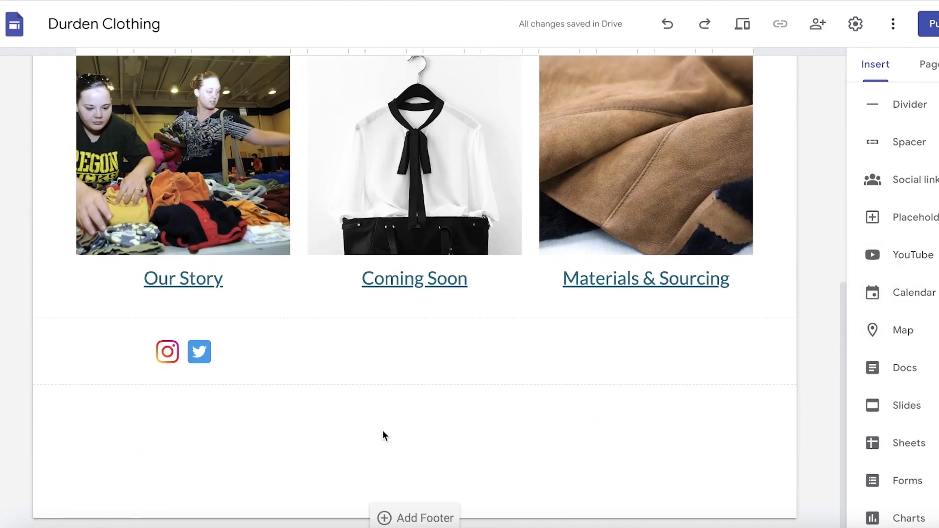
click(437, 517)
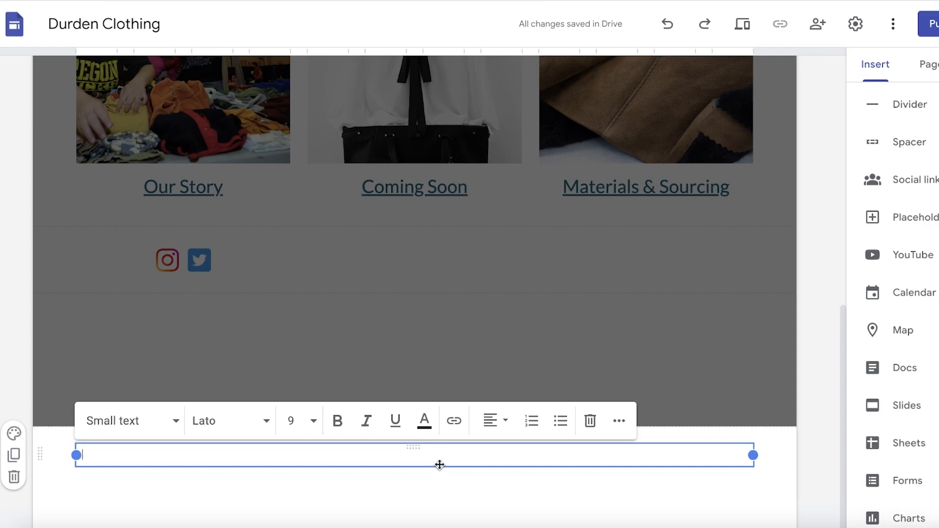
click(292, 297)
- Center the social icons in their section, beneath the "Coming Soon" column
drag(167, 260, 140, 467)
drag(199, 254, 424, 330)
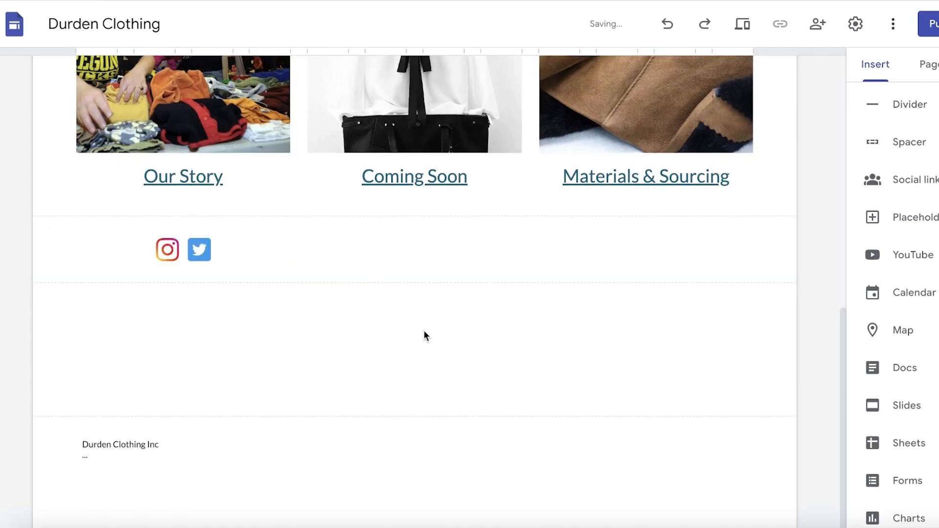
drag(178, 249, 431, 232)
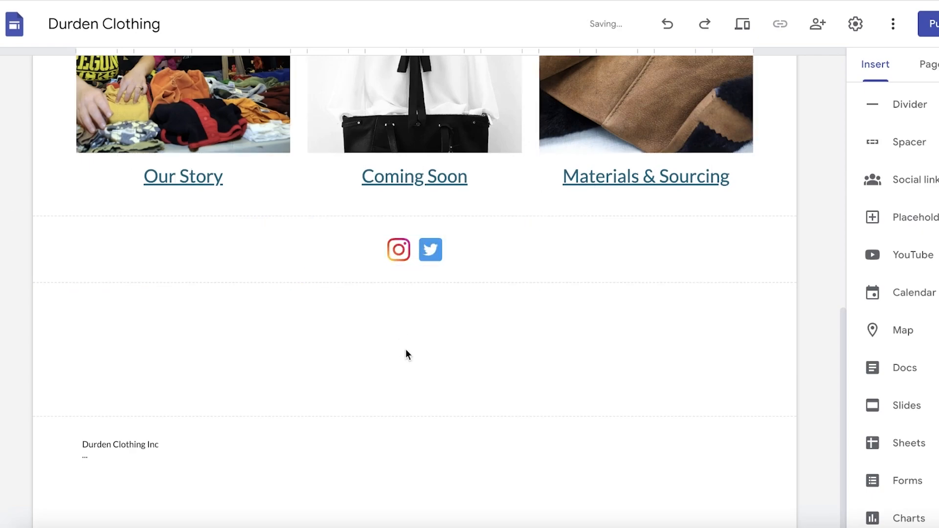
- Publish the site to the web with the address durden-clothing
scroll(543, 359, up, 15)
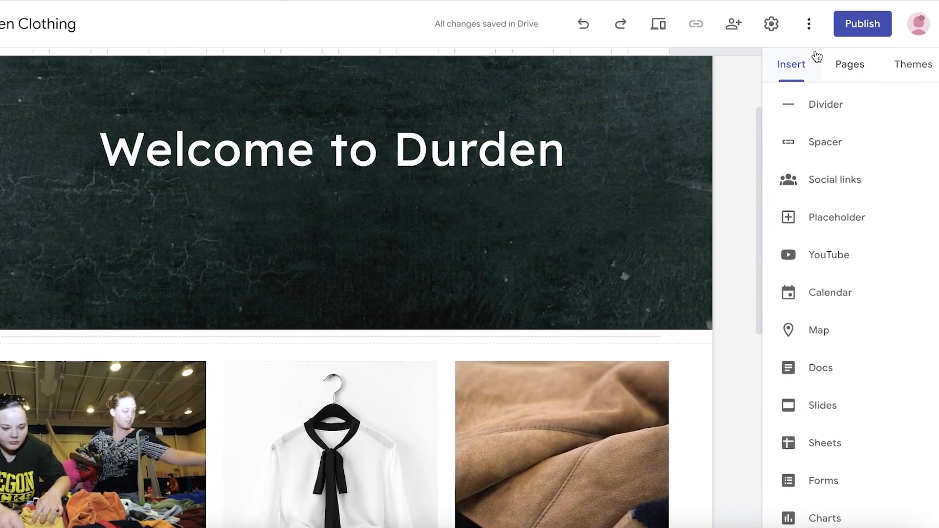
click(851, 25)
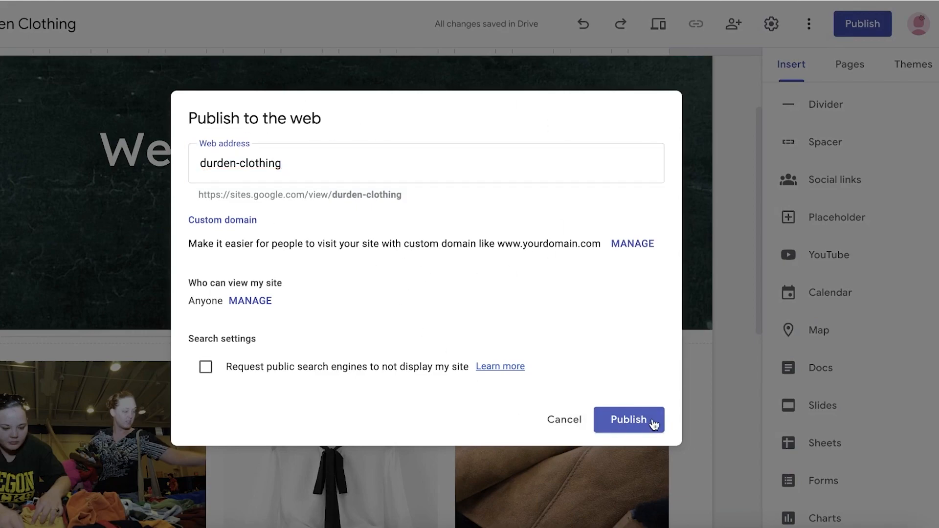
click(653, 423)
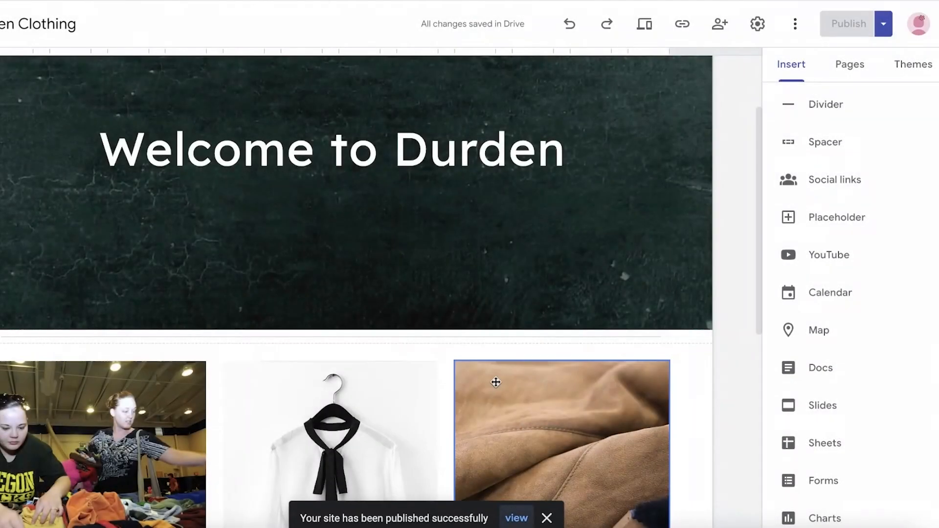